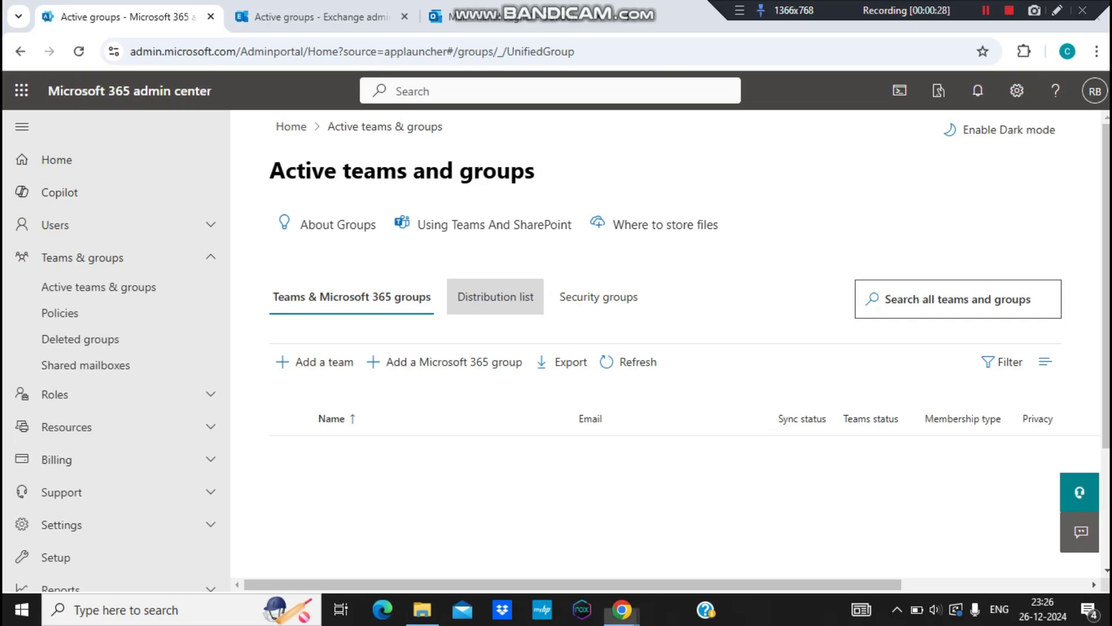
# View the distribution lists in the Microsoft 365 admin center and in the Exchange admin center
pyautogui.click(495, 297)
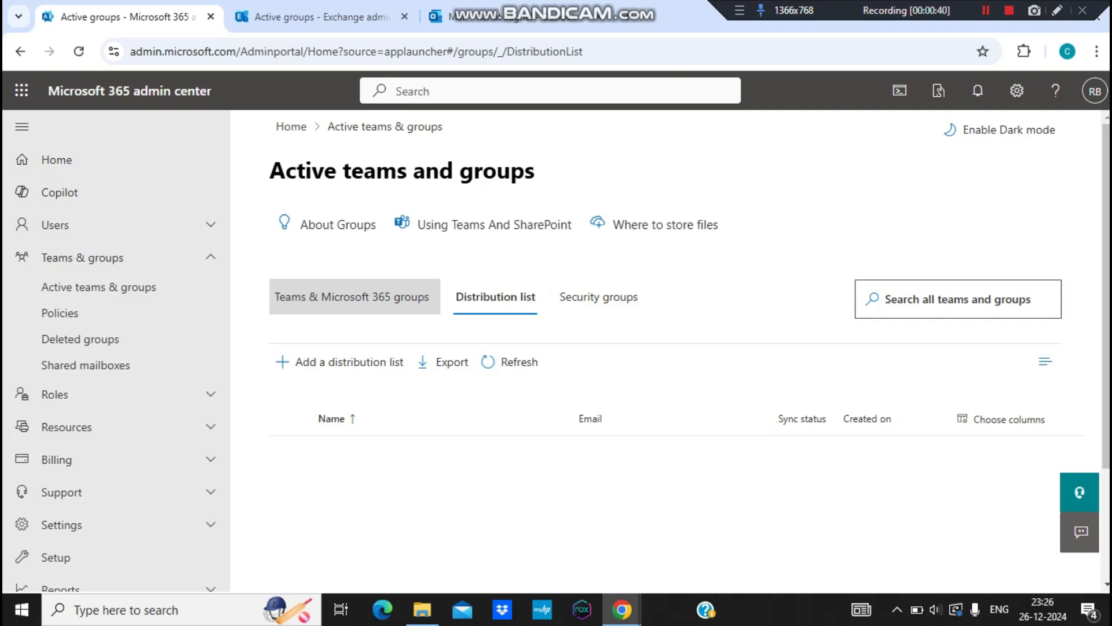
pyautogui.click(354, 296)
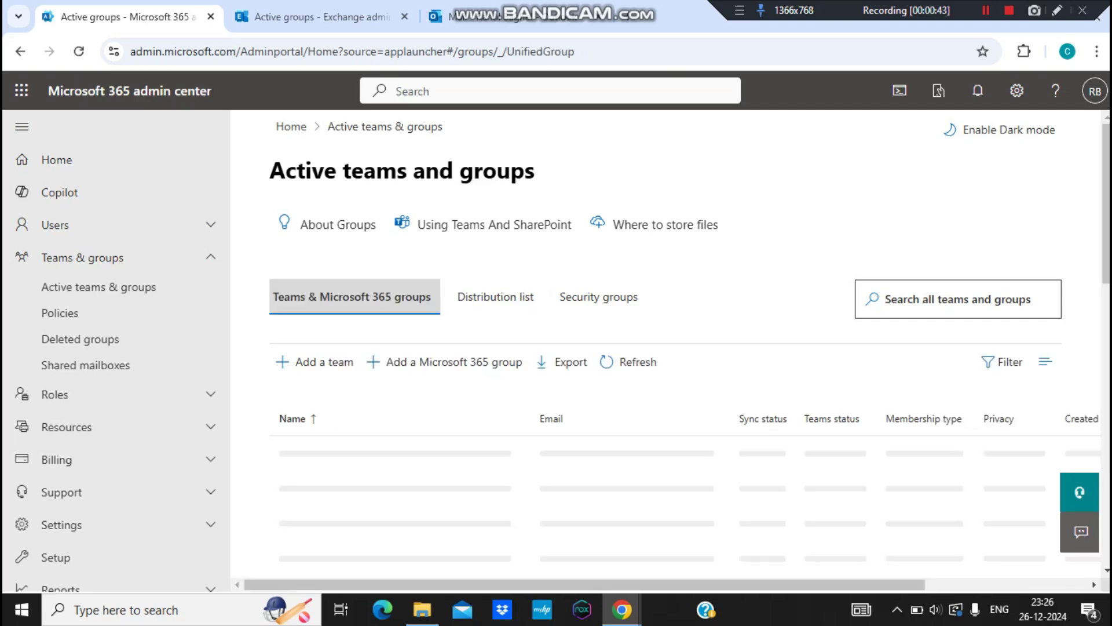
pyautogui.click(495, 296)
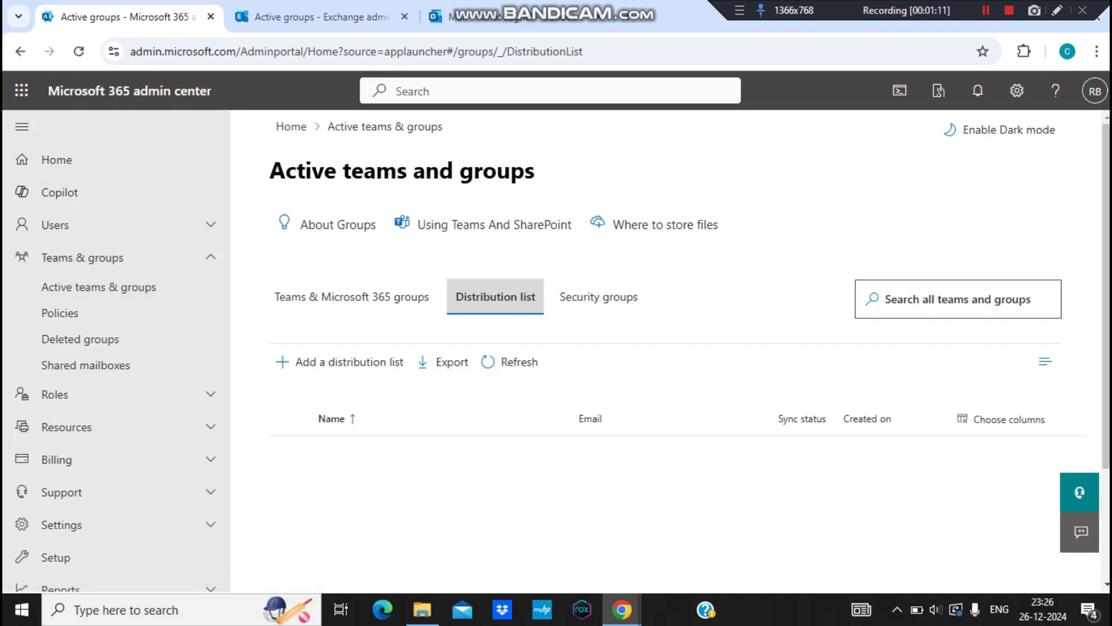
pyautogui.click(99, 286)
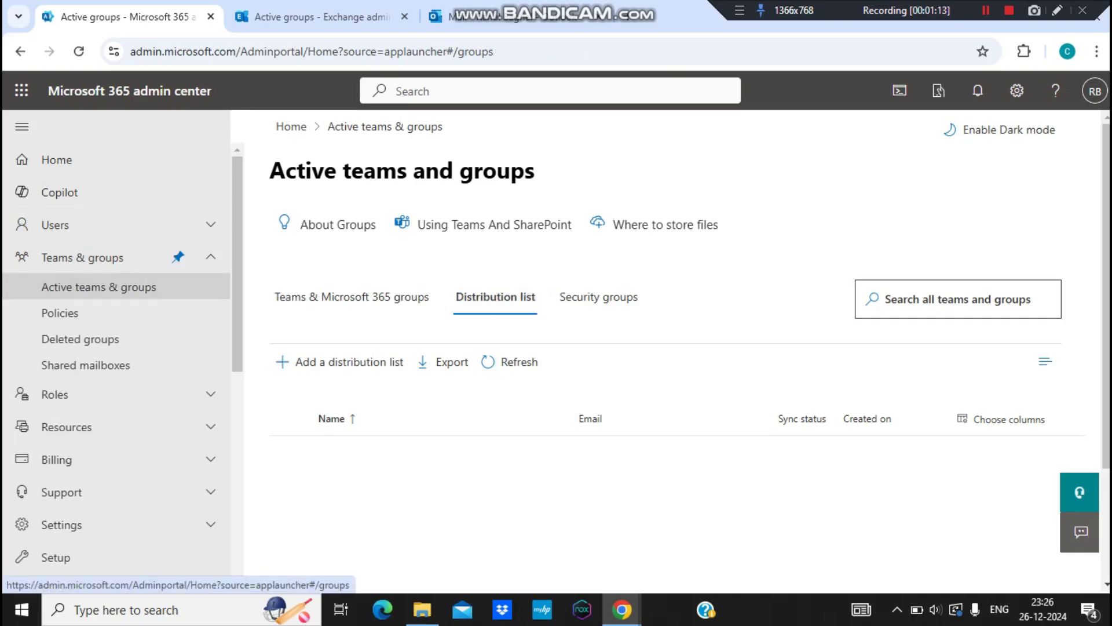
pyautogui.click(495, 297)
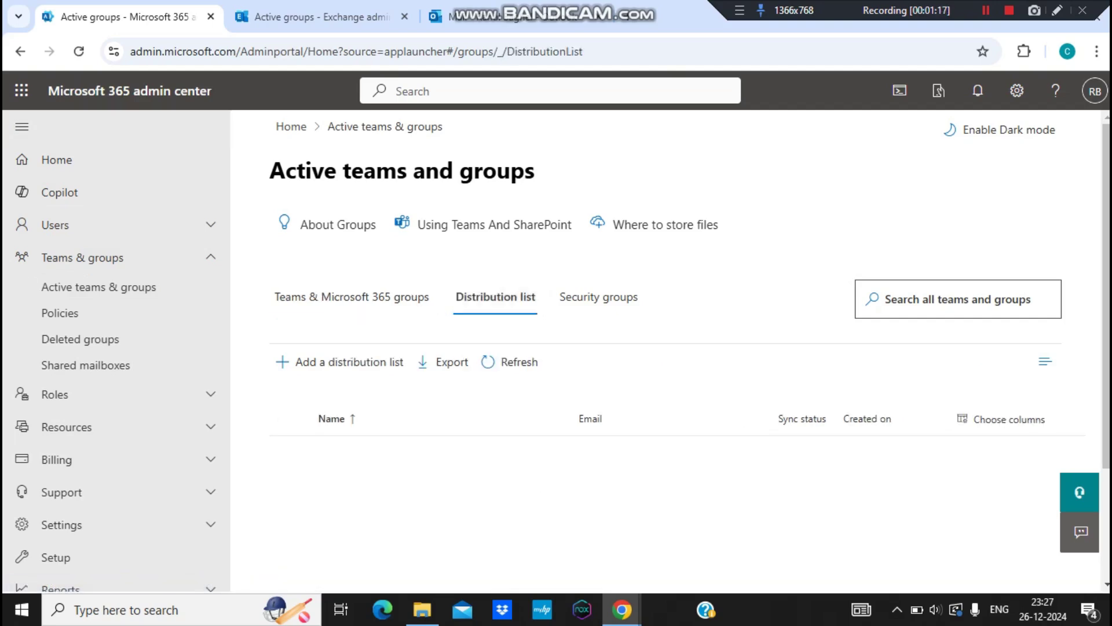
pyautogui.click(316, 17)
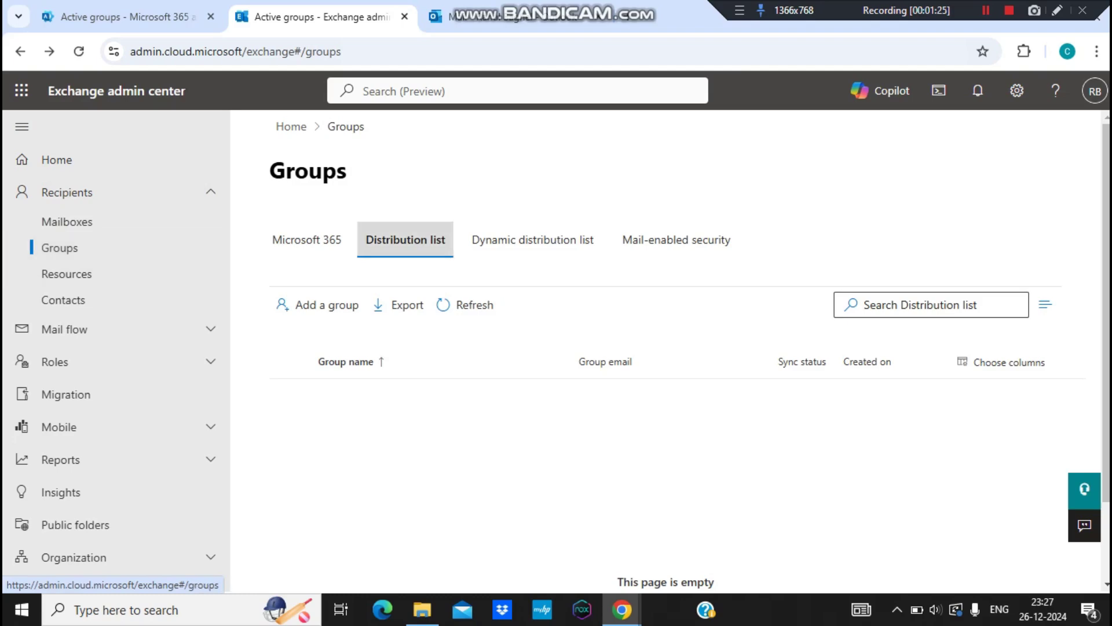
pyautogui.click(406, 239)
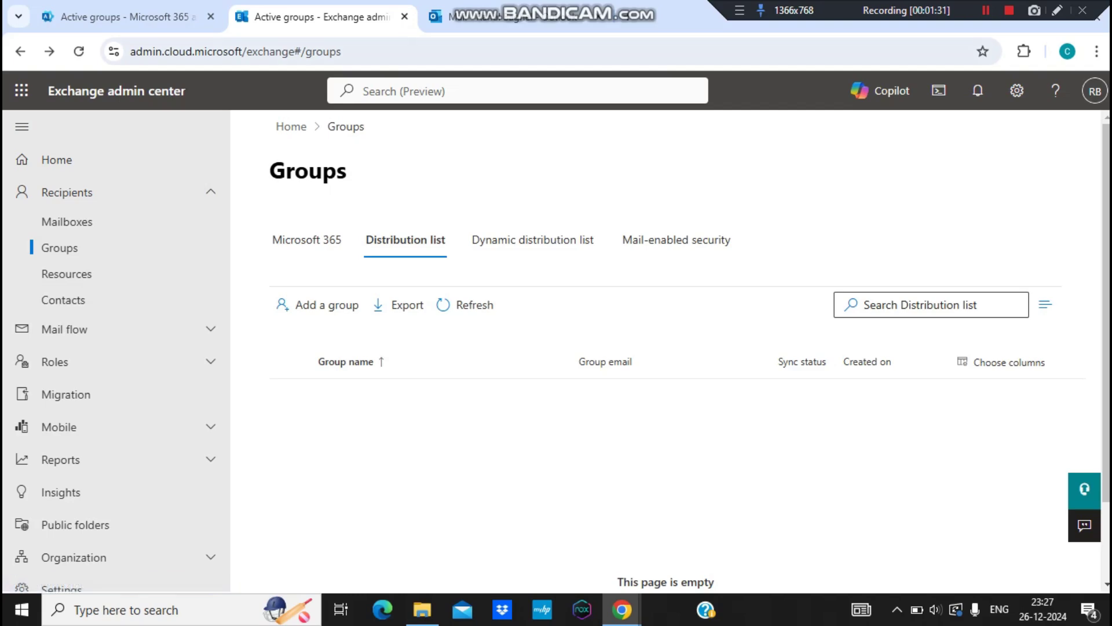
# Switch to Outlook and open the distribution groups management portal from its general settings
pyautogui.hotkey('ctrl', 'Tab')
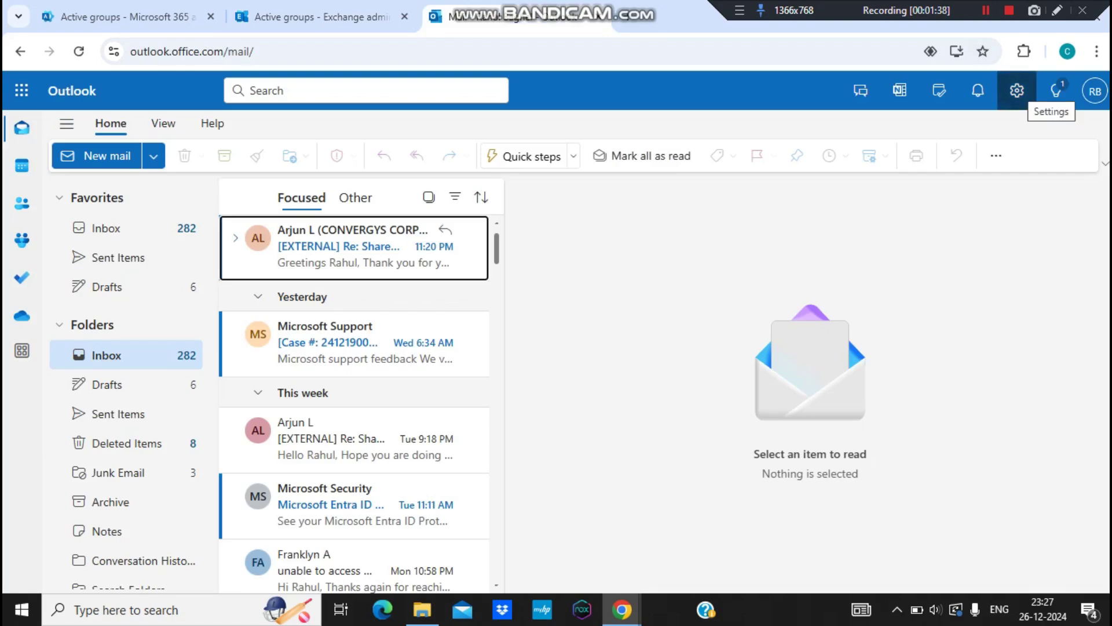
pyautogui.click(1017, 91)
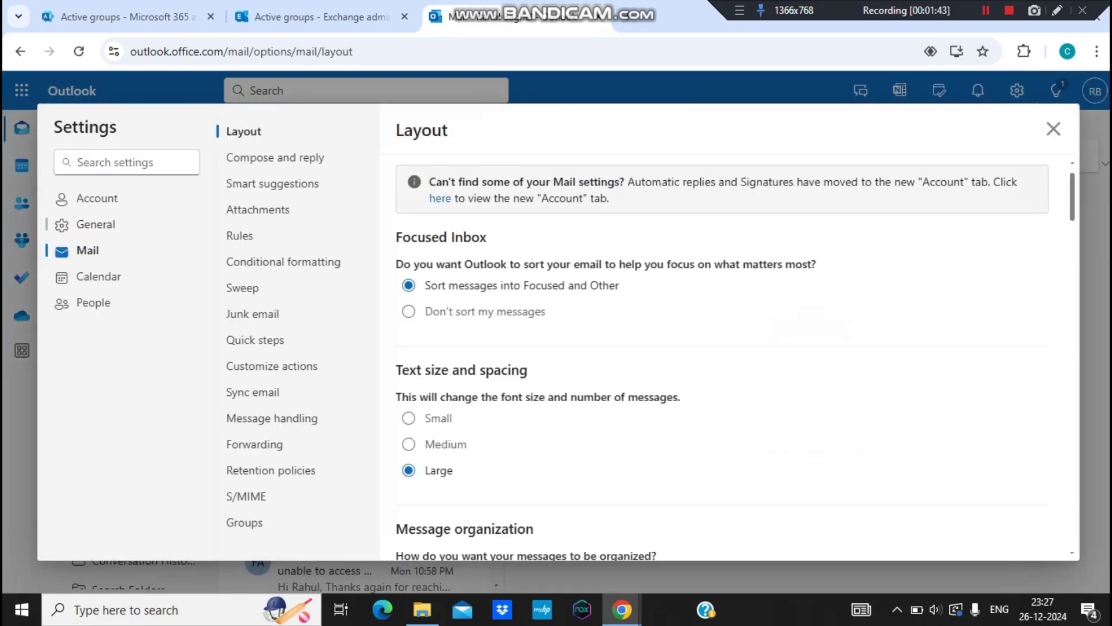
pyautogui.click(95, 225)
pyautogui.click(277, 236)
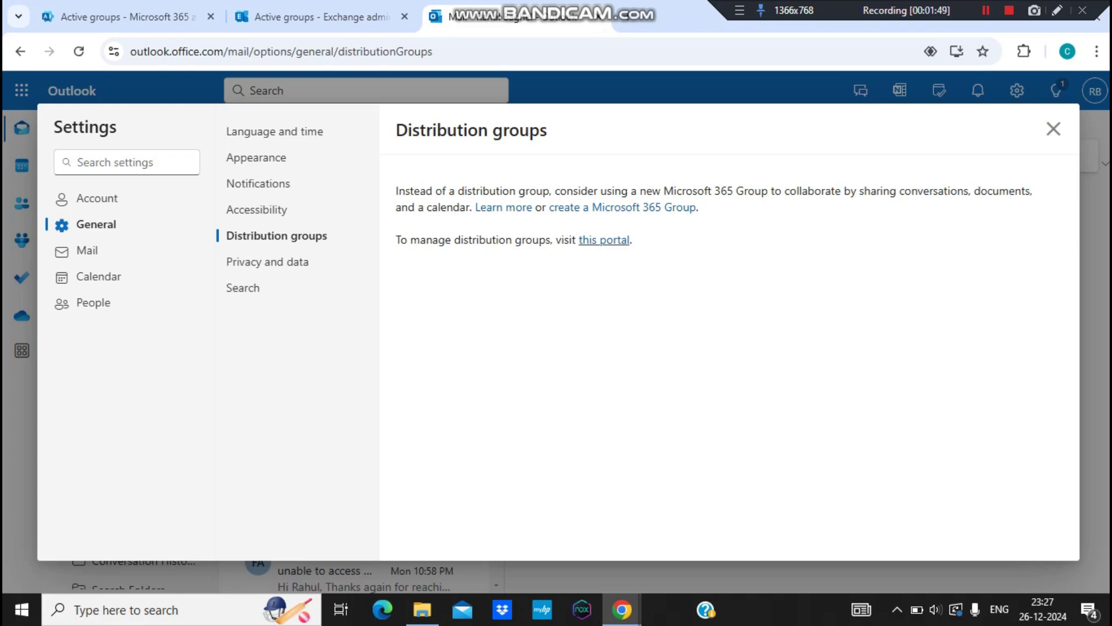
pyautogui.click(605, 240)
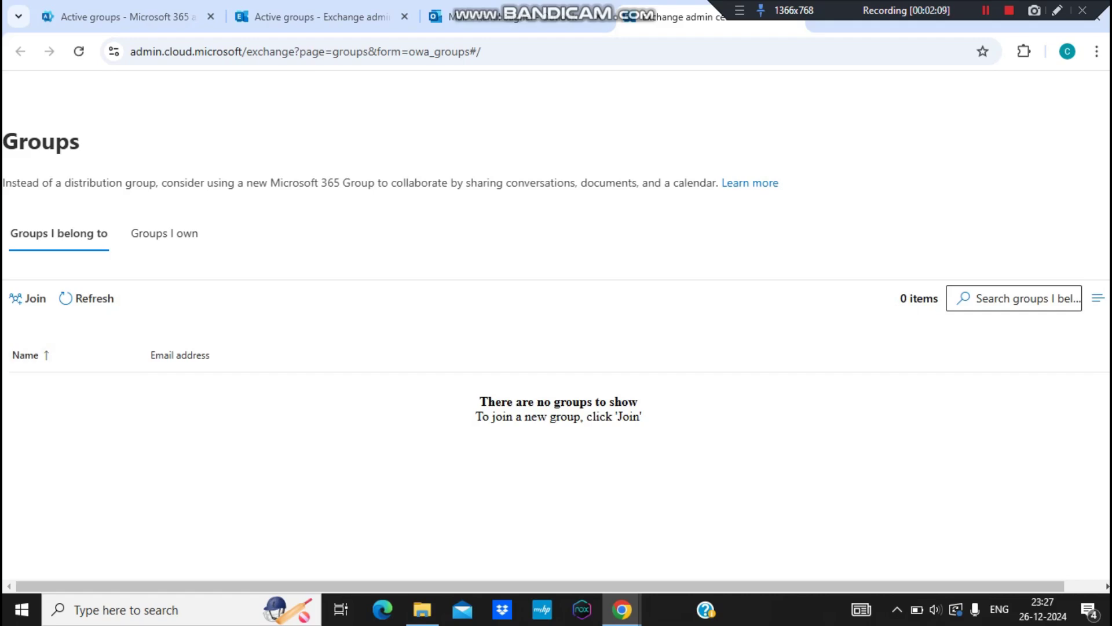
# Show the groups owned by this account and view the form for adding a new group, closing it unfilled
pyautogui.click(164, 233)
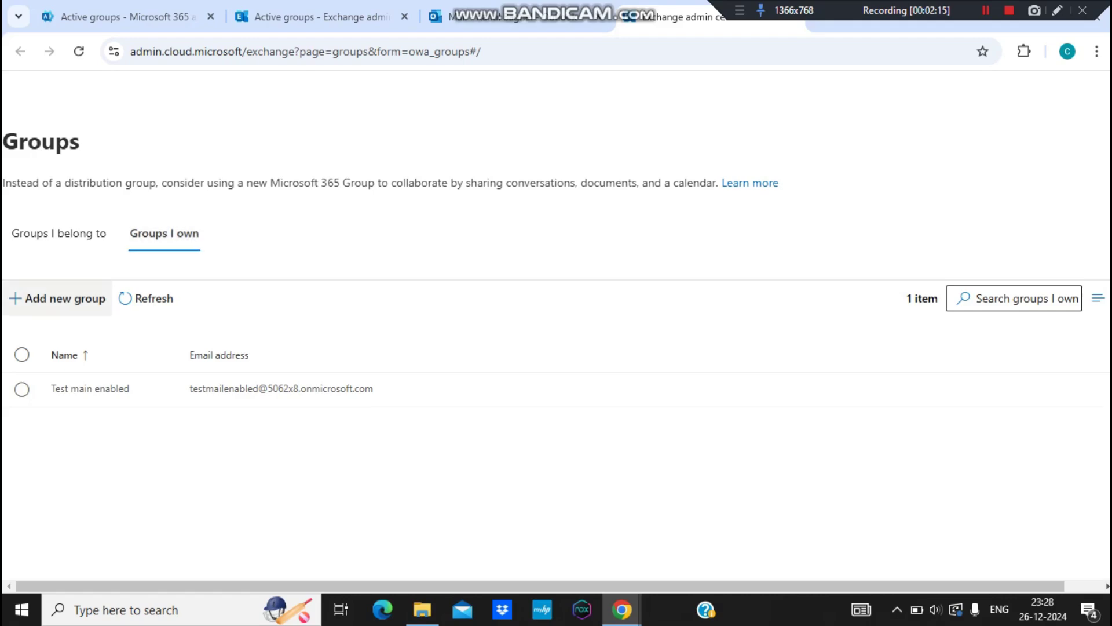
pyautogui.click(58, 298)
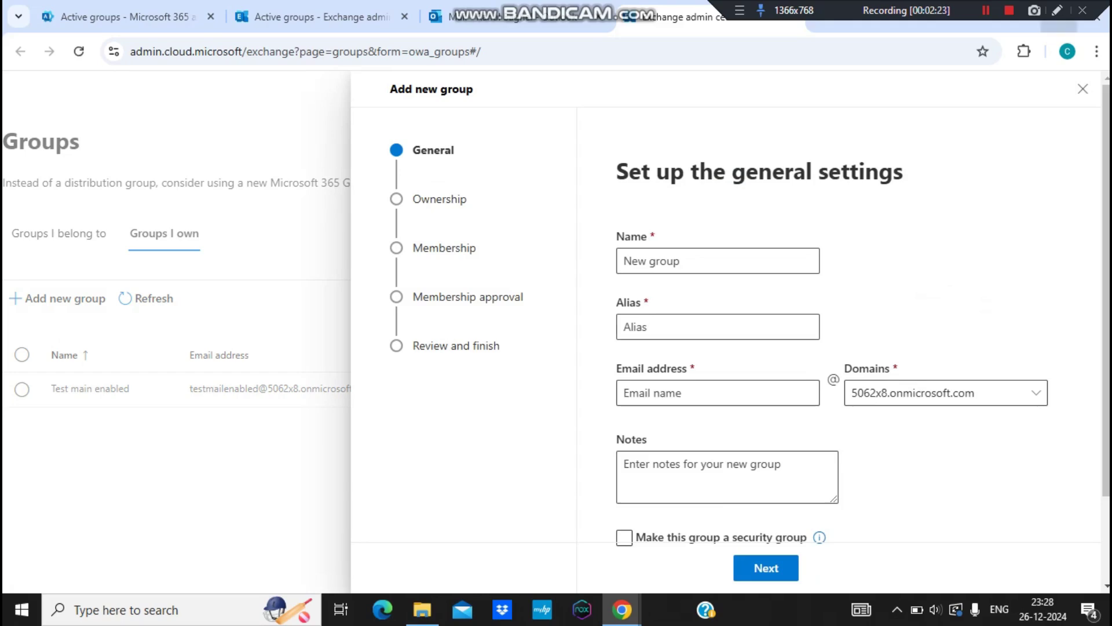
pyautogui.click(1083, 89)
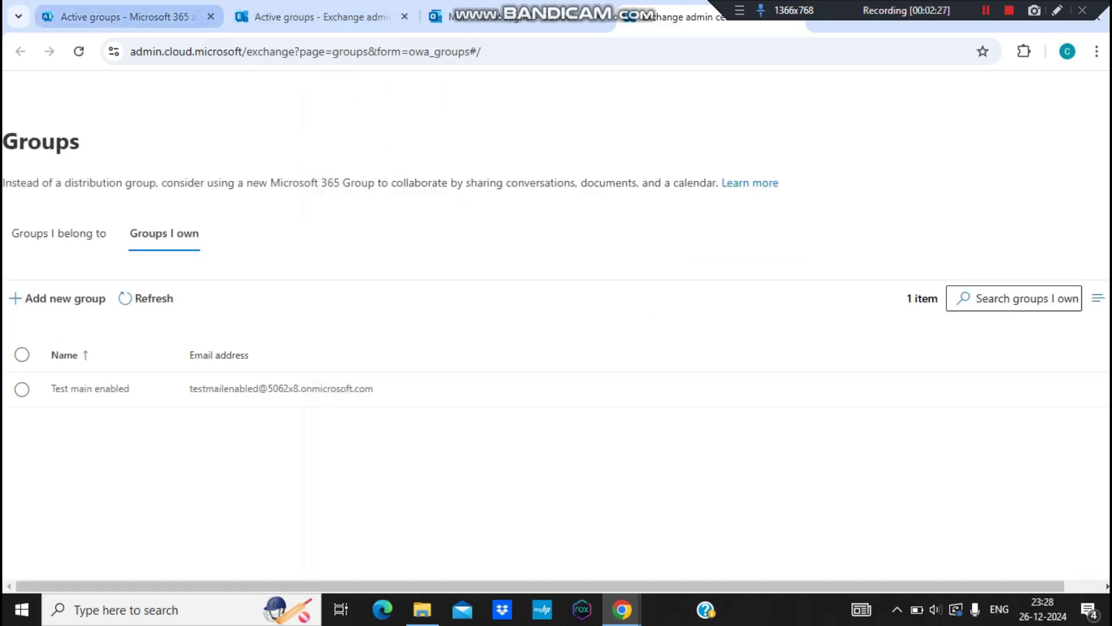
# Start a new distribution list in the Microsoft 365 admin center named TestDLADM, leaving the description empty
pyautogui.click(124, 17)
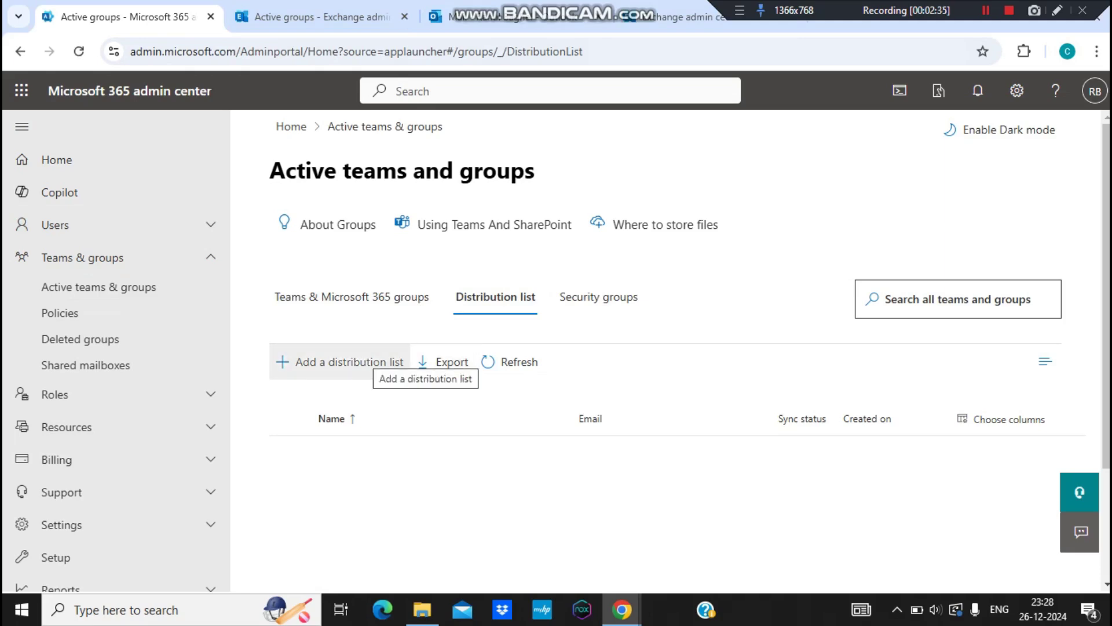
pyautogui.click(370, 362)
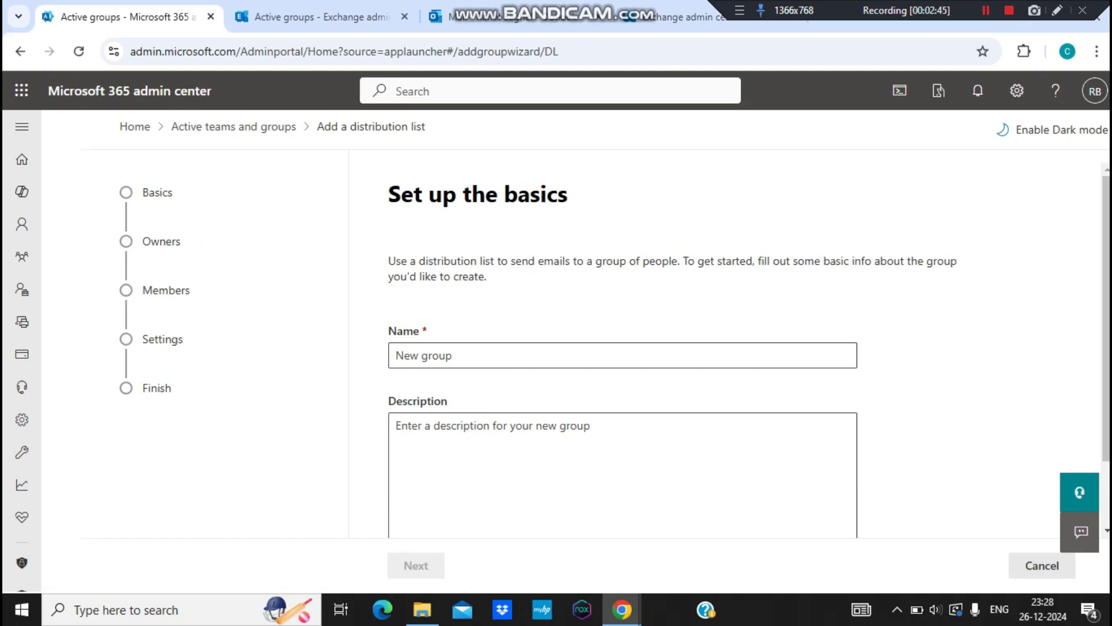
pyautogui.click(510, 355)
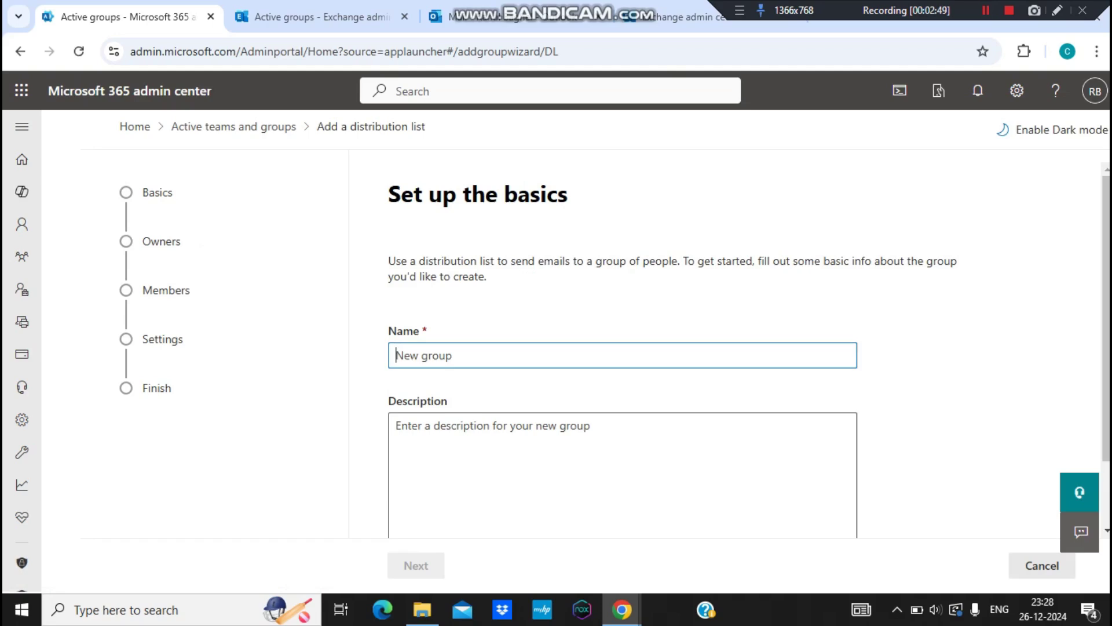
pyautogui.write('TestDL')
pyautogui.press('Tab')
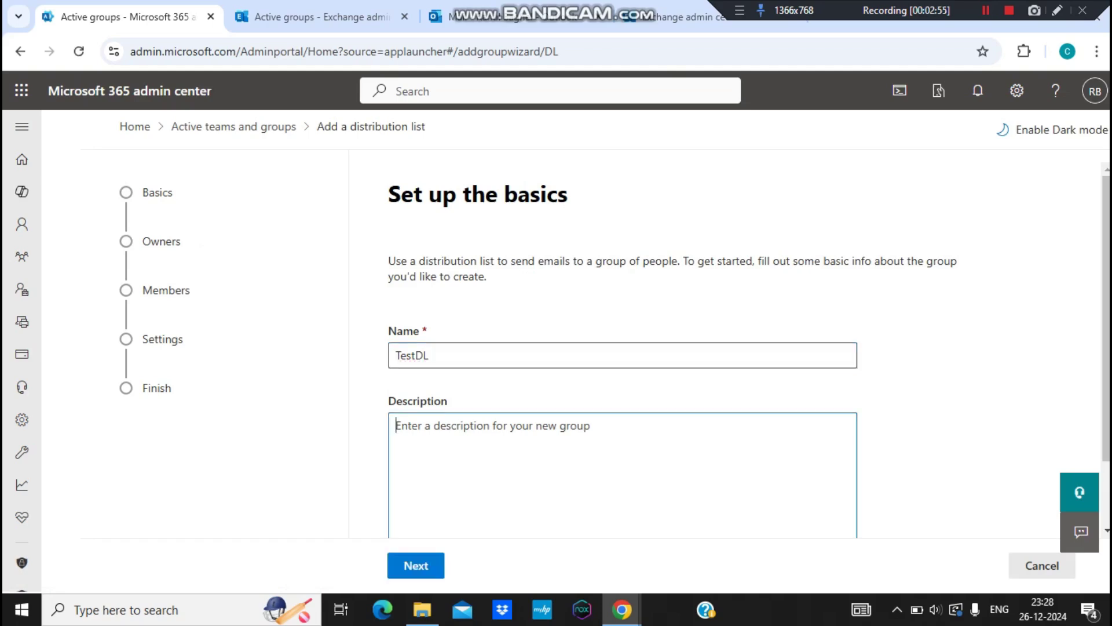
pyautogui.click(430, 355)
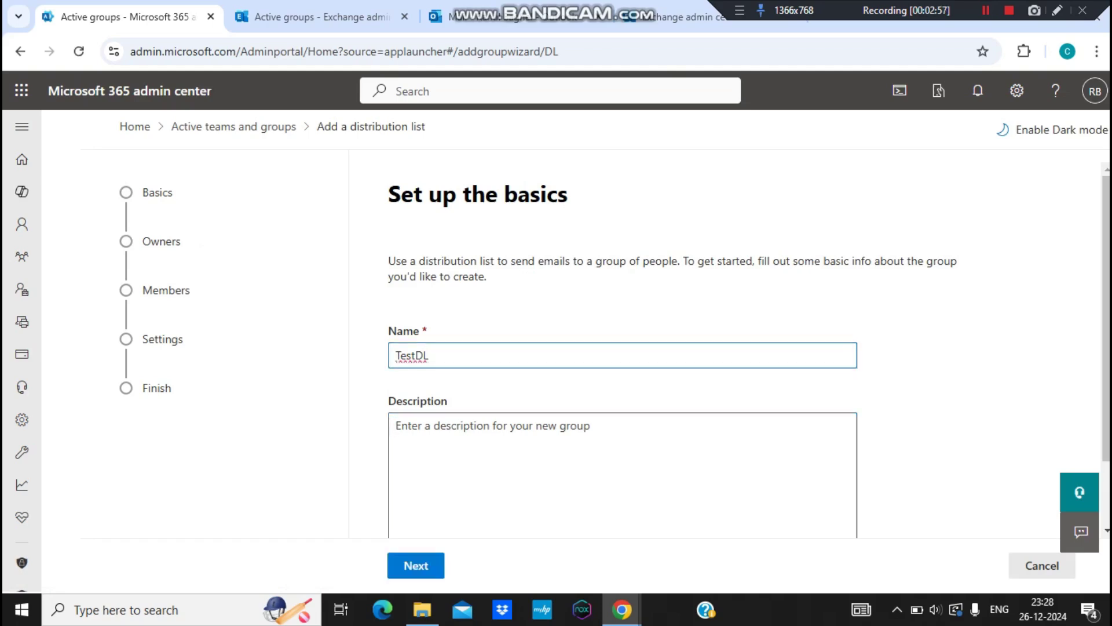
pyautogui.write('ADM')
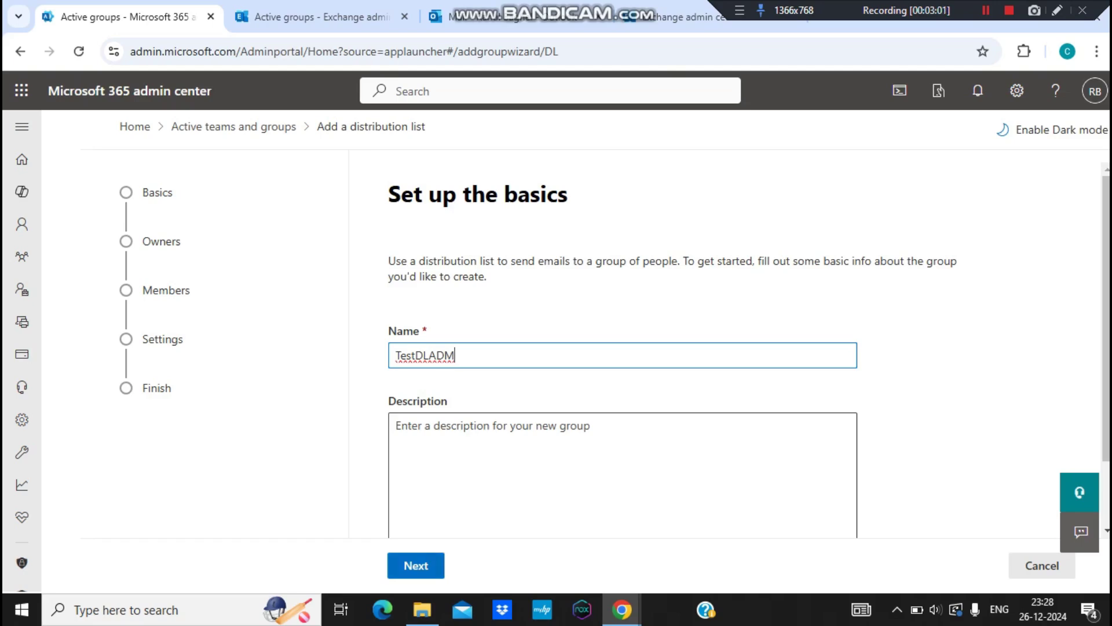
pyautogui.click(416, 565)
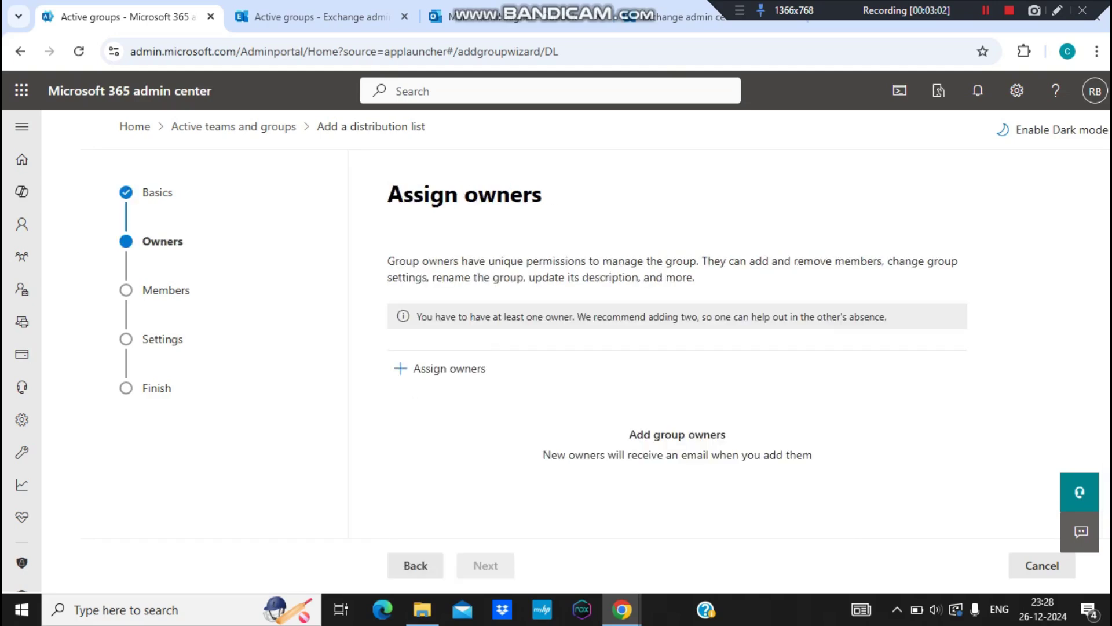
# Assign the signed-in admin's account as the distribution list's owner and continue without adding any members
pyautogui.click(440, 369)
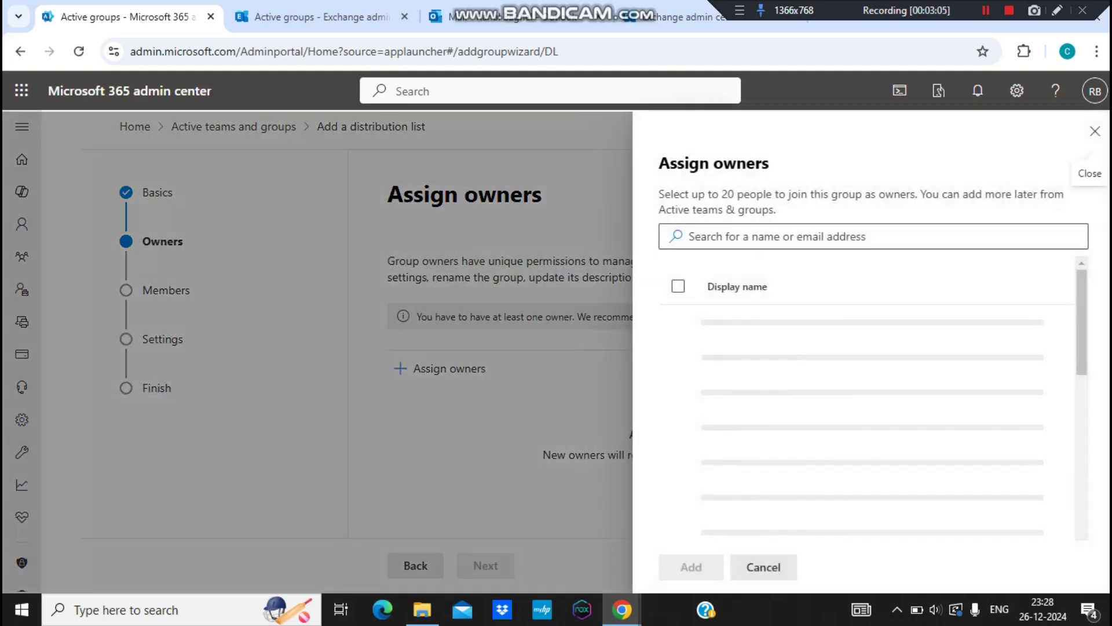
pyautogui.write('ra')
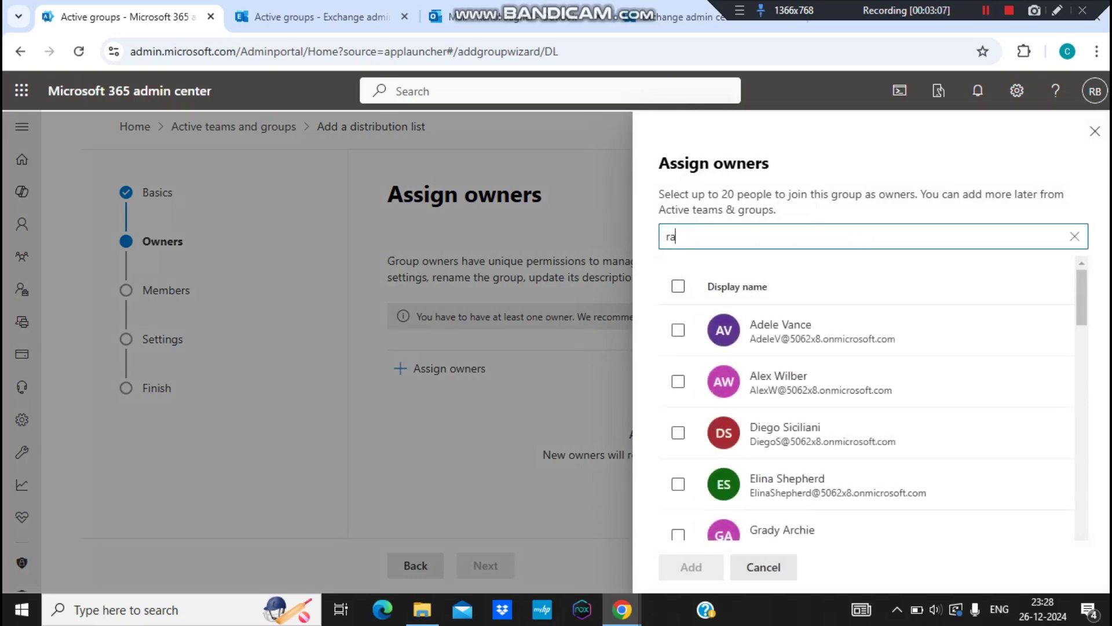
pyautogui.write('hul')
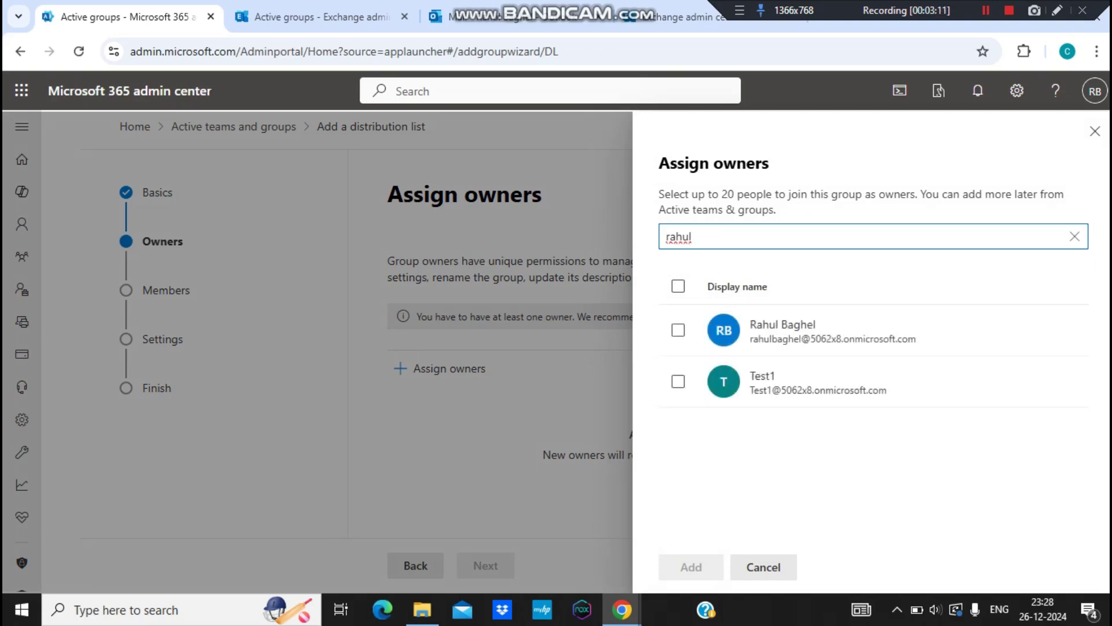
pyautogui.click(678, 330)
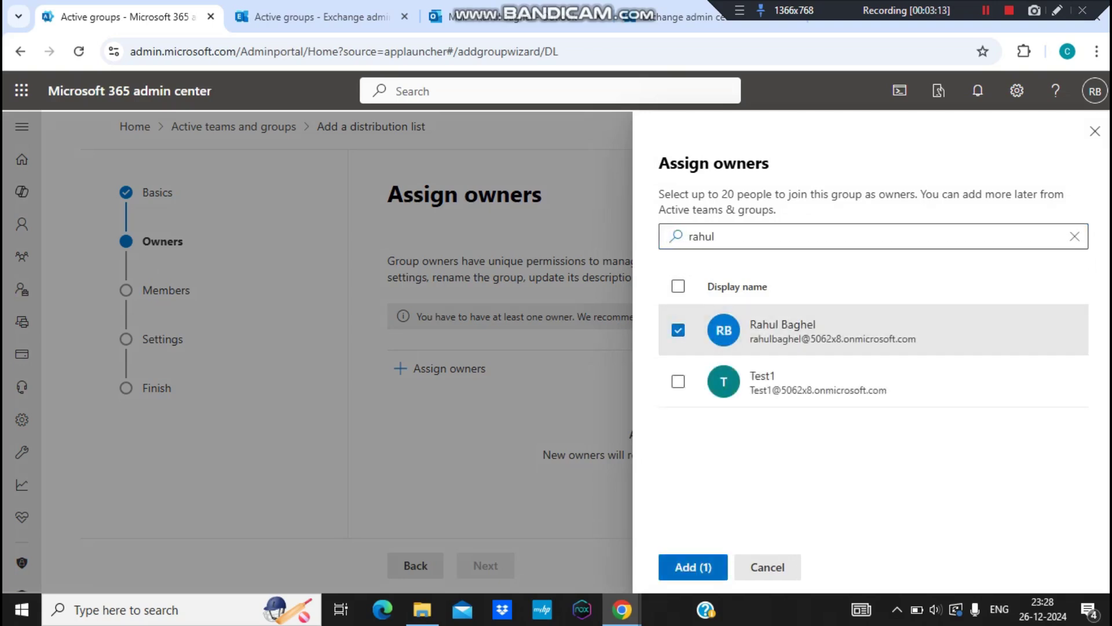
pyautogui.click(693, 567)
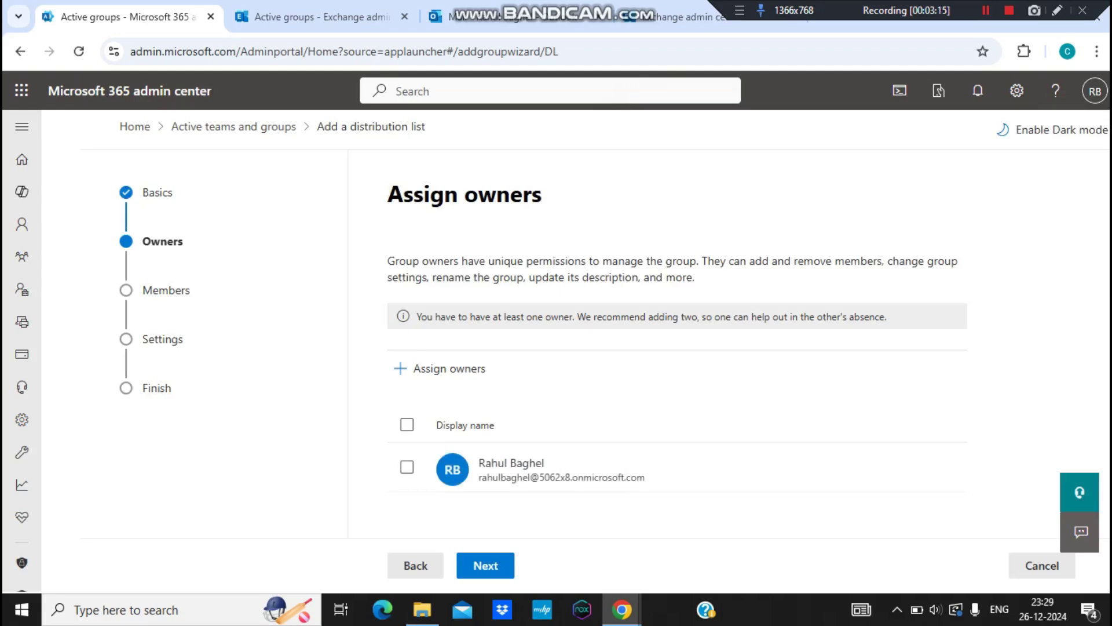
pyautogui.click(485, 565)
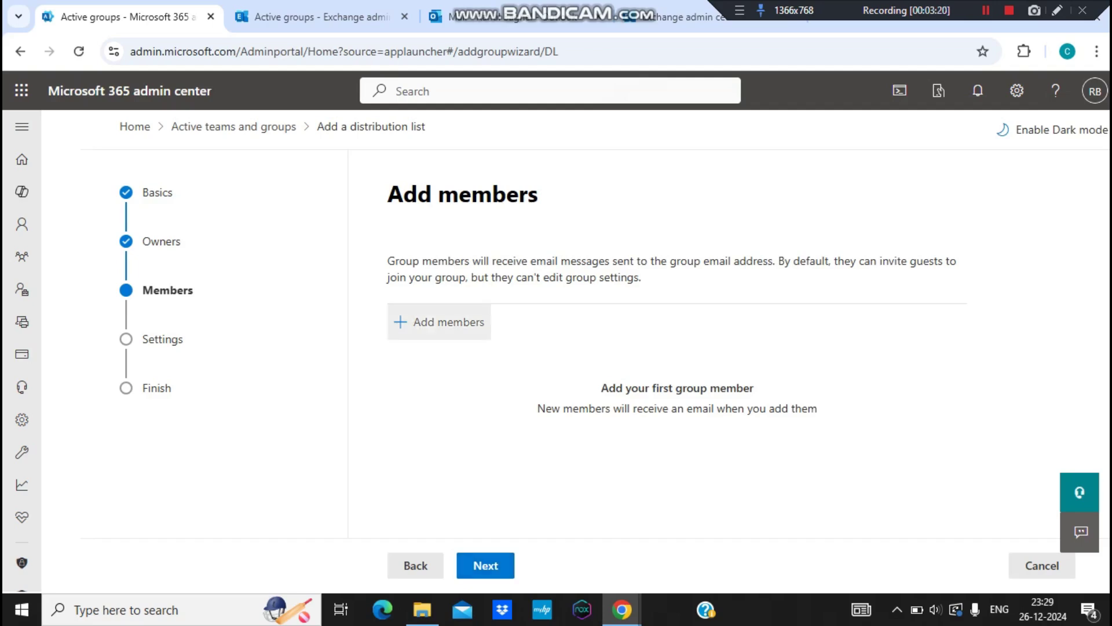
pyautogui.click(485, 565)
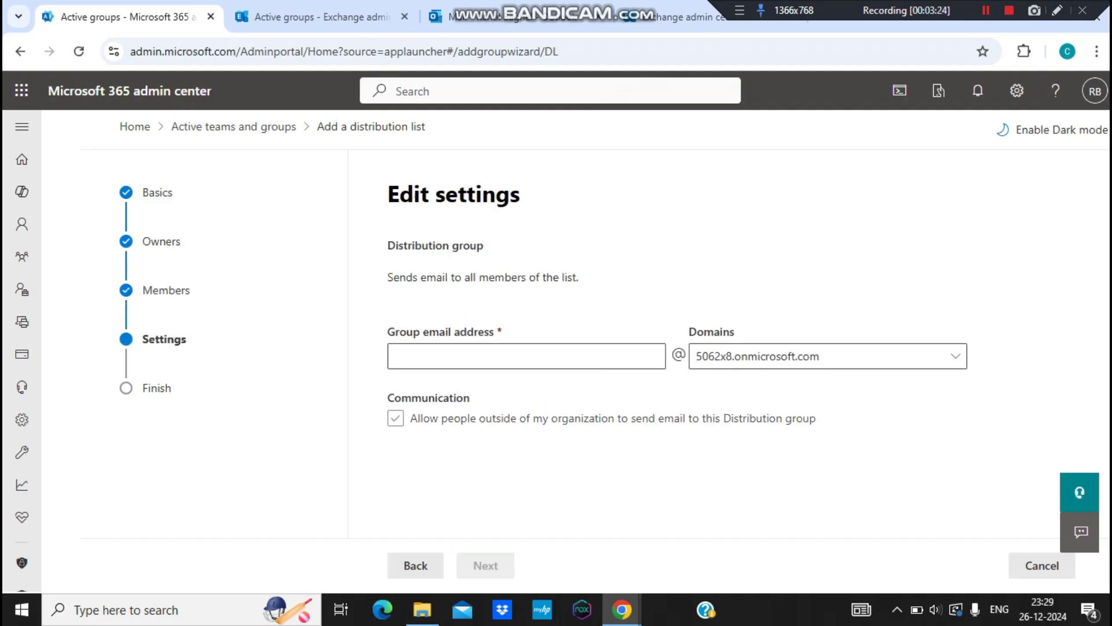
# Set the group email name to TestDLADM on the onmicrosoft.com domain, with outside senders not allowed, and proceed to the review
pyautogui.click(487, 356)
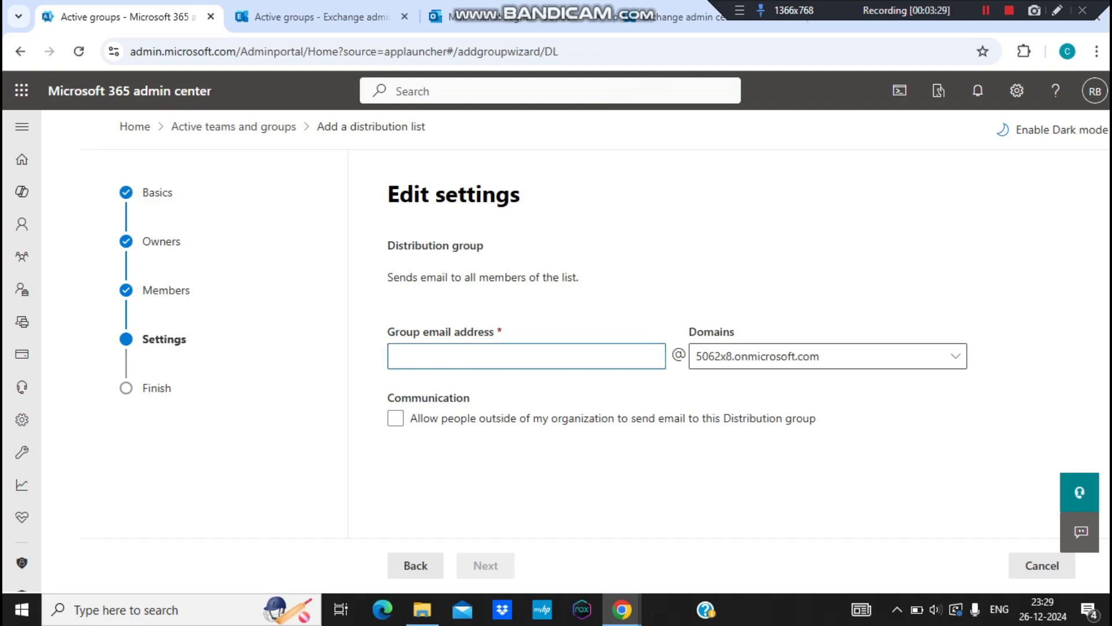
pyautogui.write('TestD')
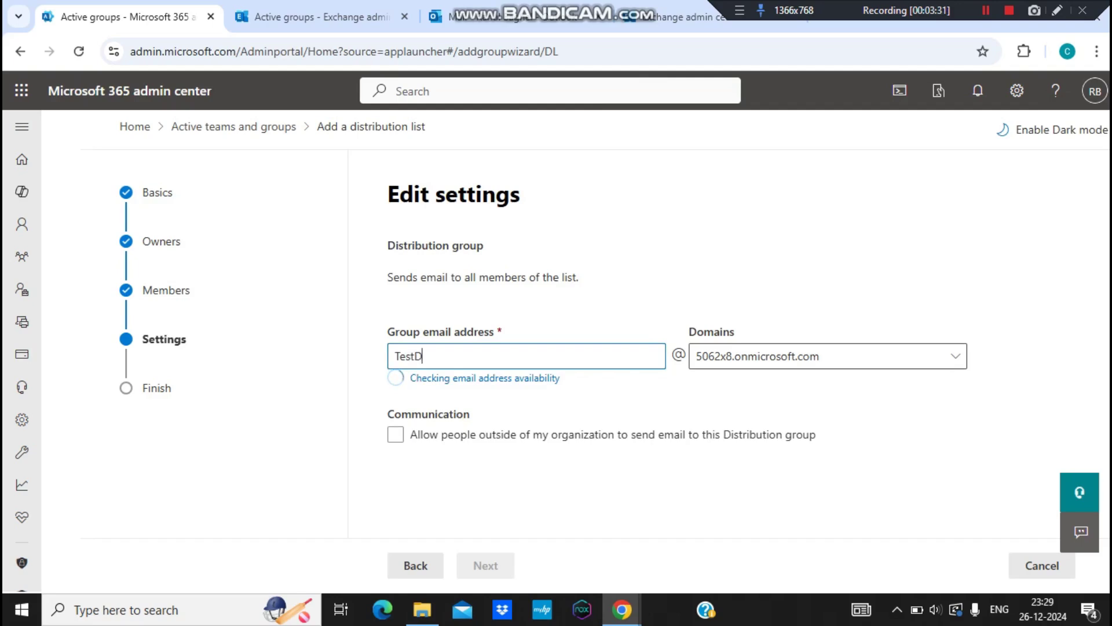
pyautogui.write('LADM')
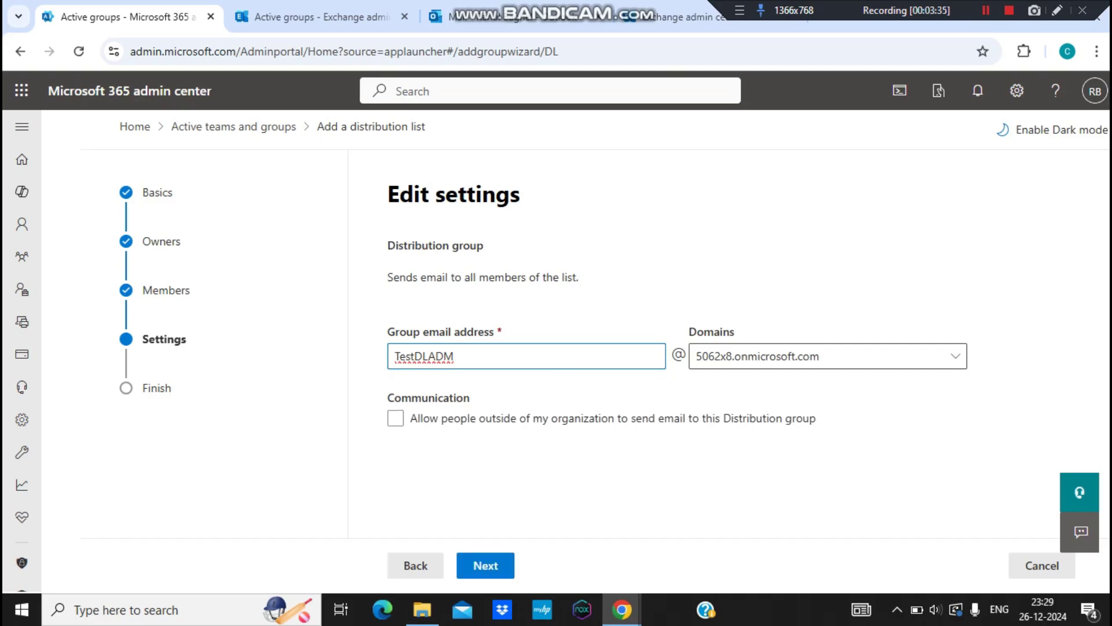
pyautogui.click(828, 356)
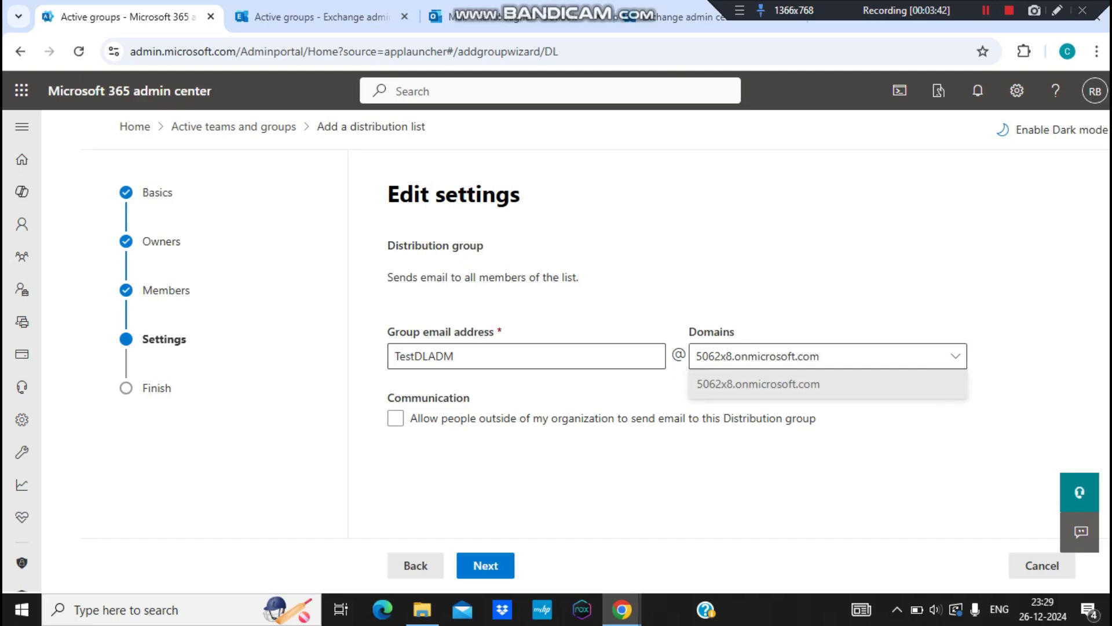
pyautogui.press('Return')
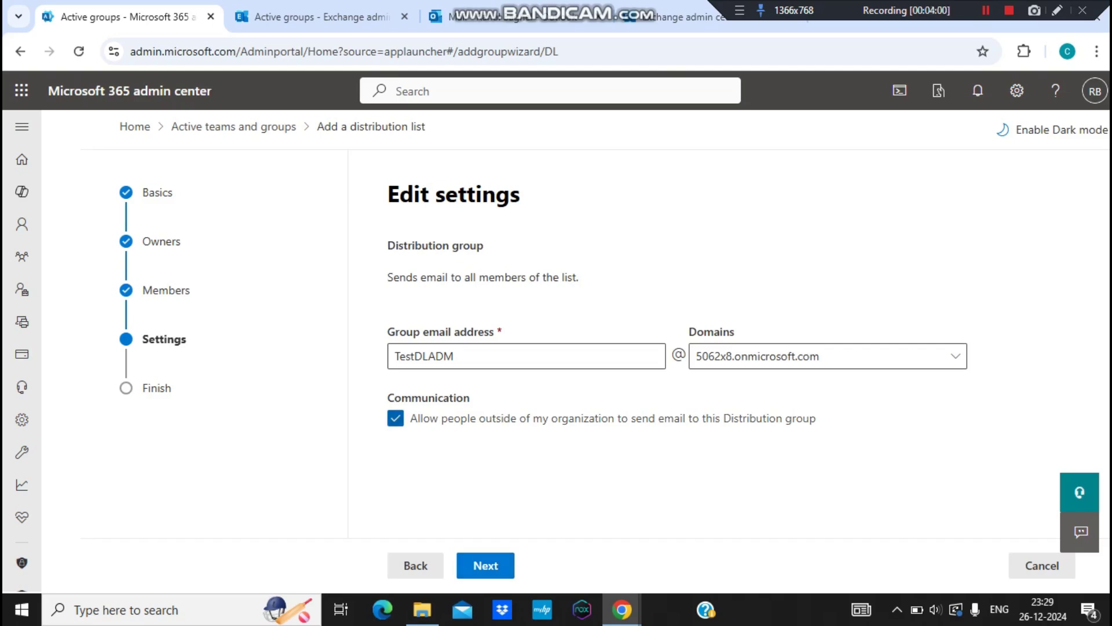
pyautogui.click(395, 417)
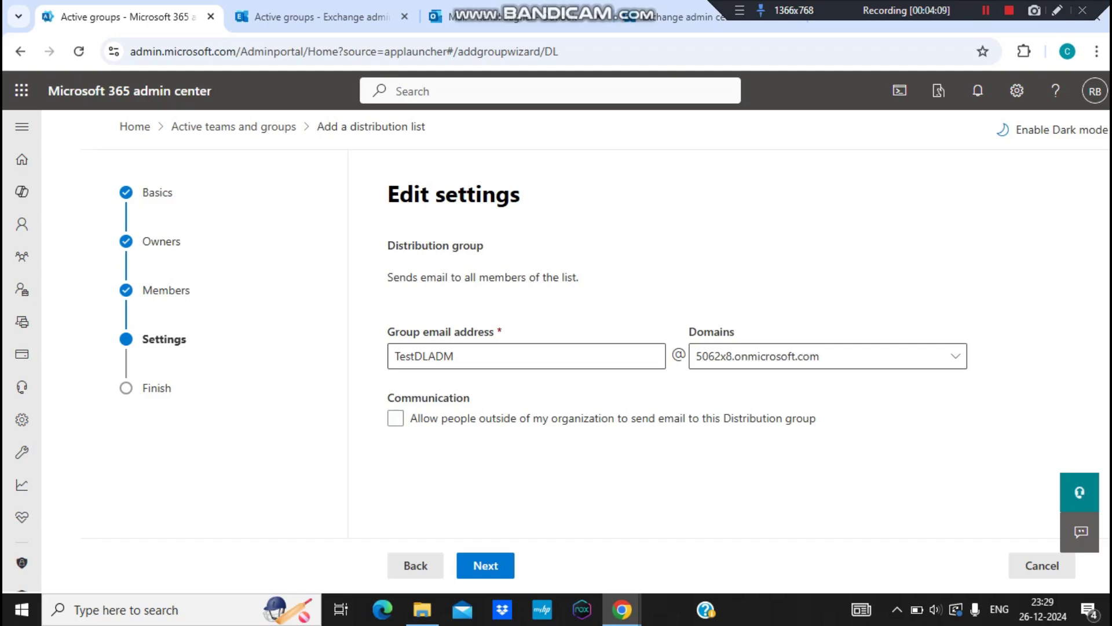
pyautogui.click(486, 566)
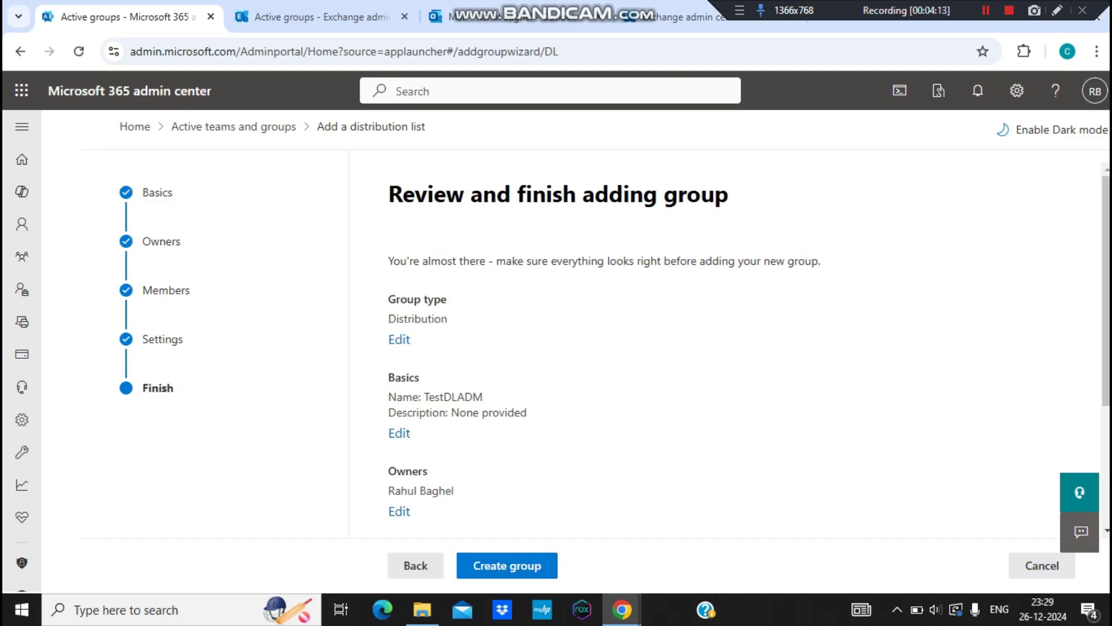
# Review the summary of the TestDLADM distribution list, create the group, and close the completed wizard
pyautogui.scroll(-3, 724, 347)
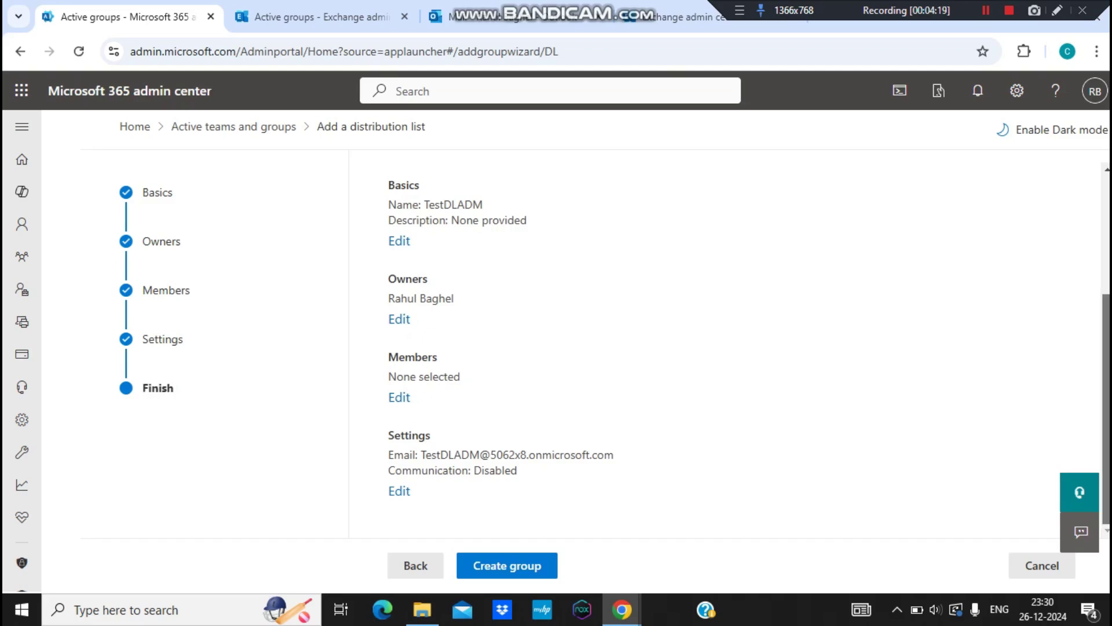
pyautogui.scroll(3, 724, 347)
pyautogui.scroll(-3, 724, 347)
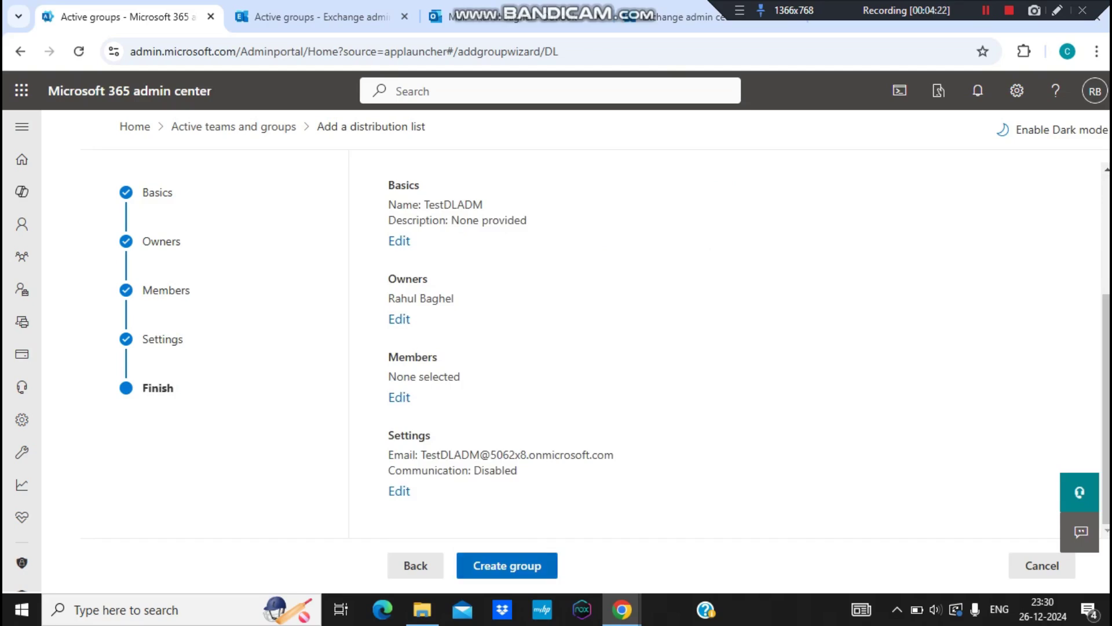
pyautogui.click(507, 565)
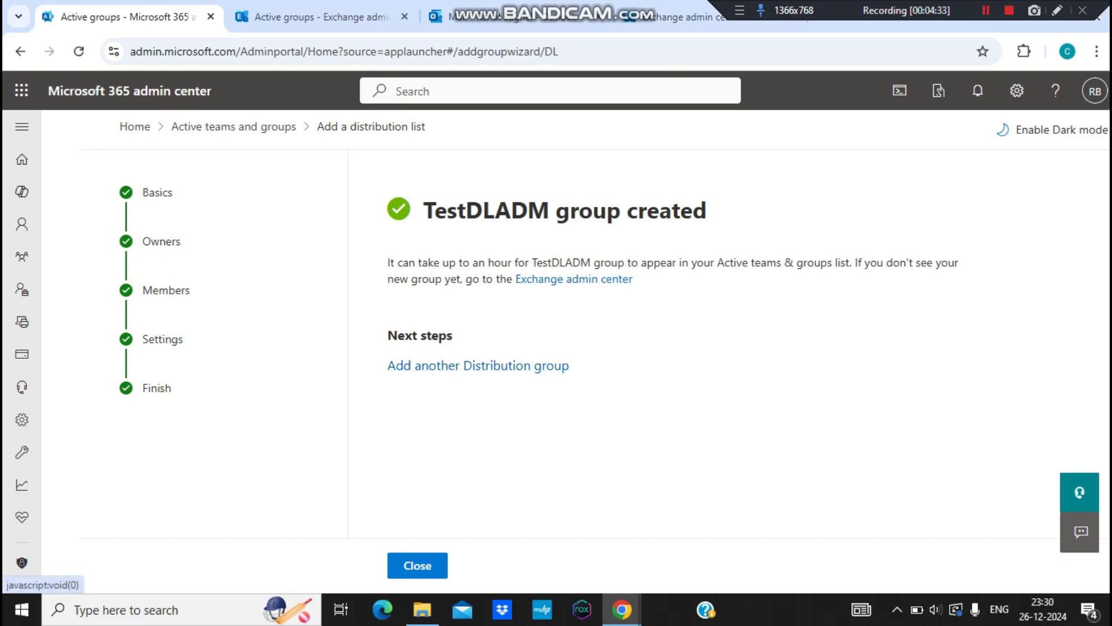
pyautogui.moveTo(409, 263); pyautogui.dragTo(814, 262)
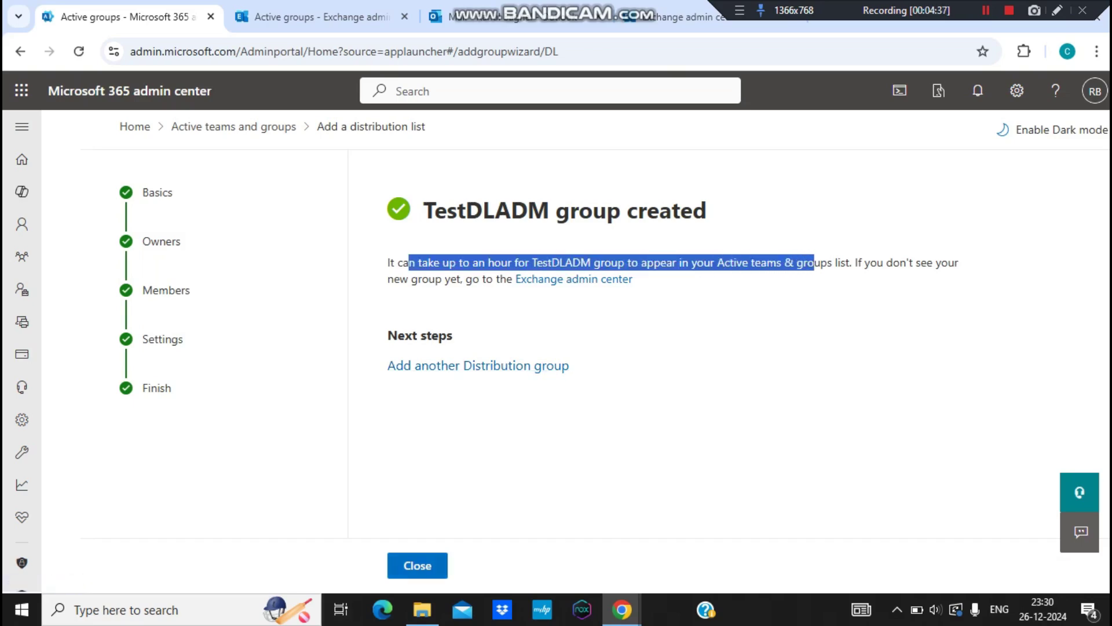
pyautogui.click(417, 566)
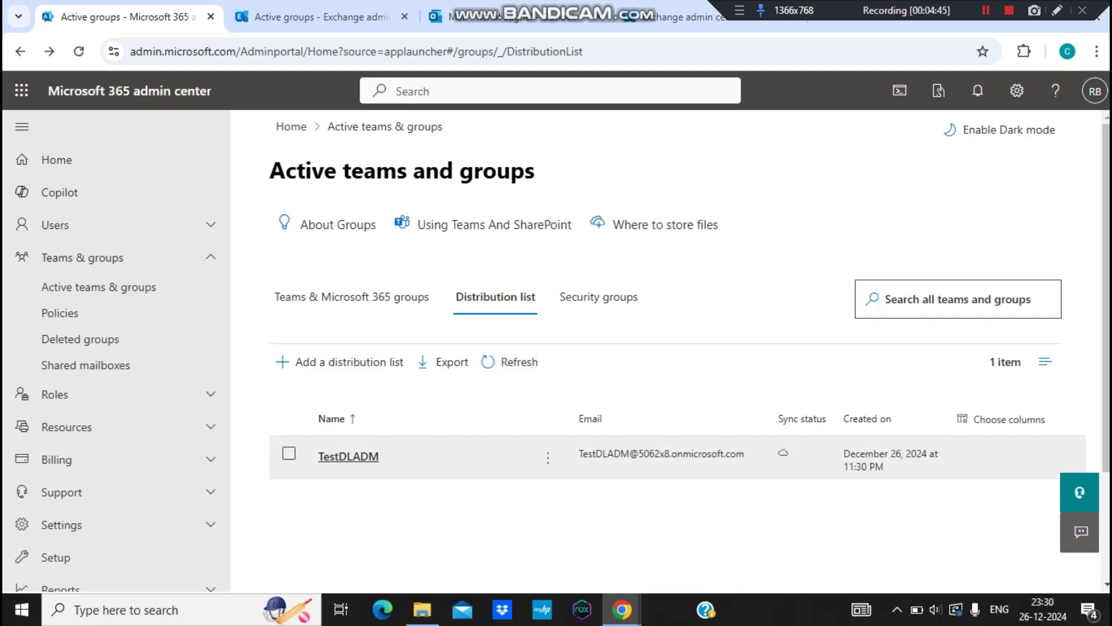
# Open the details of the TestDLADM distribution list and view its owners and members, closing the owners list without changes
pyautogui.click(349, 456)
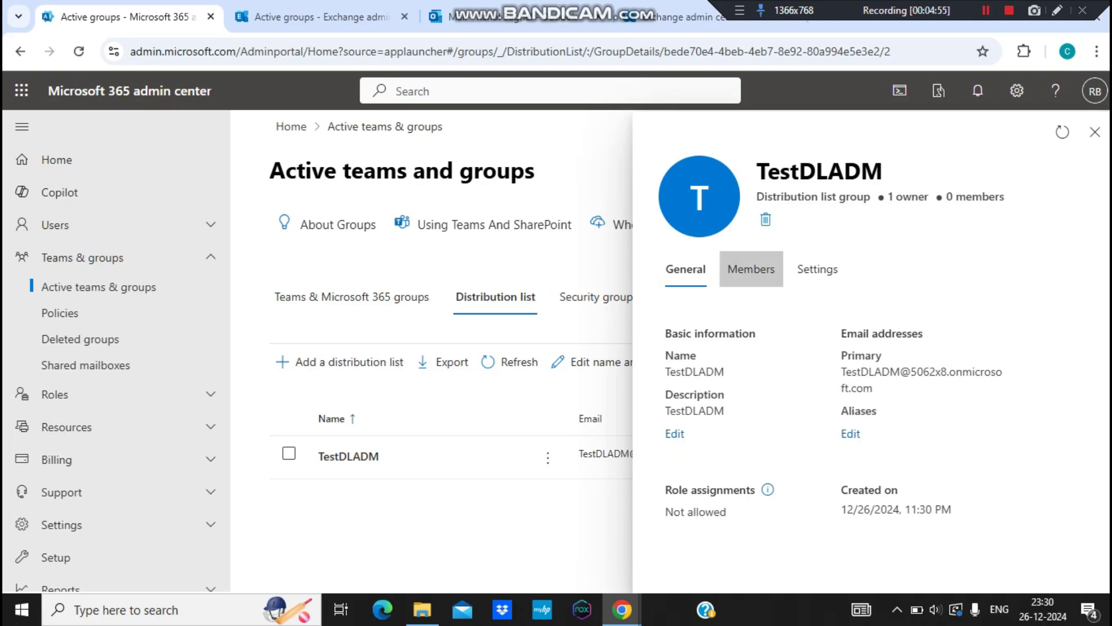
pyautogui.click(752, 269)
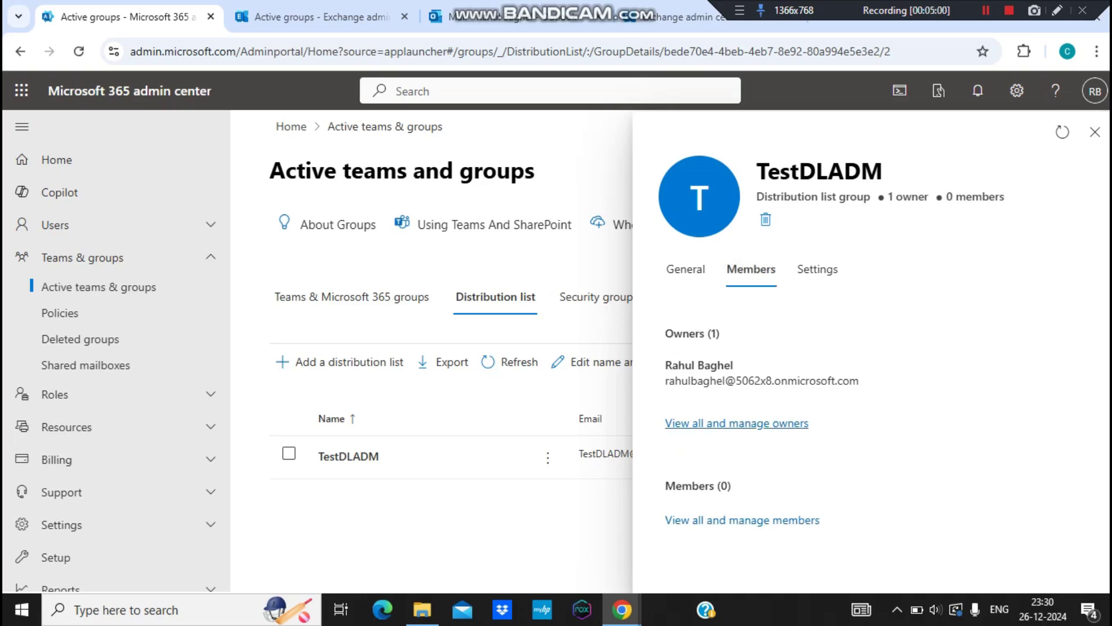
pyautogui.click(736, 423)
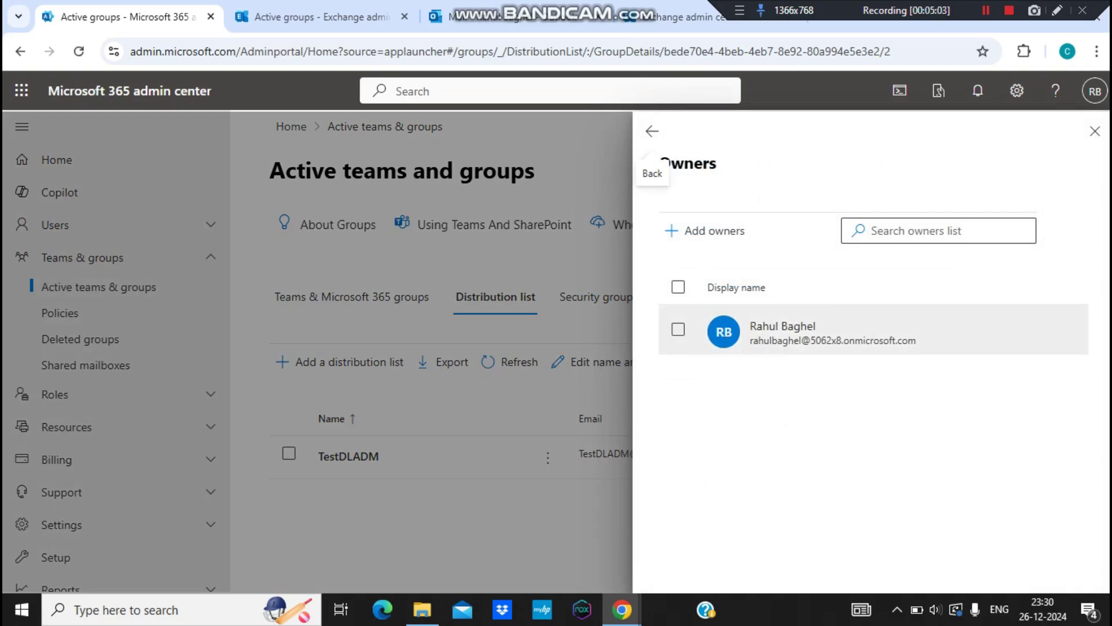
pyautogui.click(1096, 131)
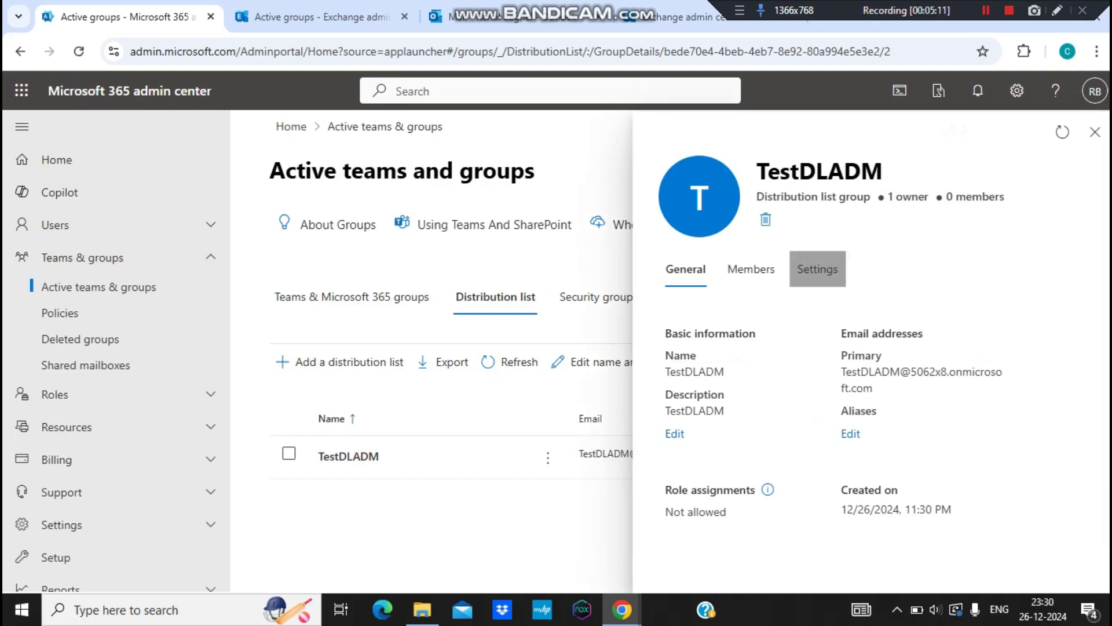
# View TestDLADM's external sender setting and open its advanced settings in the Exchange admin center
pyautogui.click(817, 269)
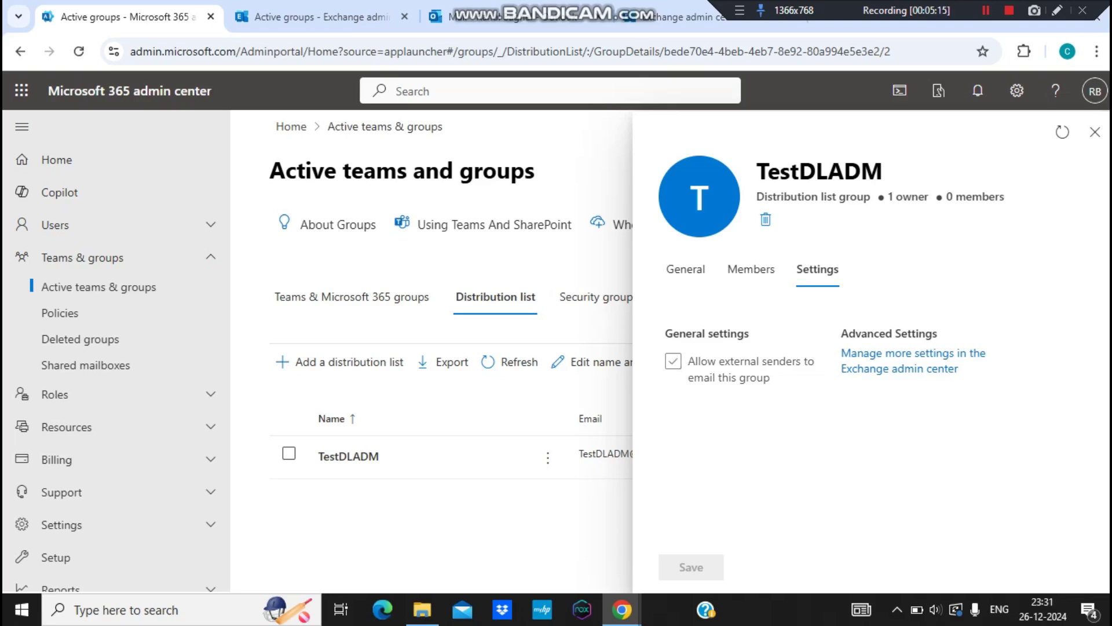
pyautogui.click(673, 360)
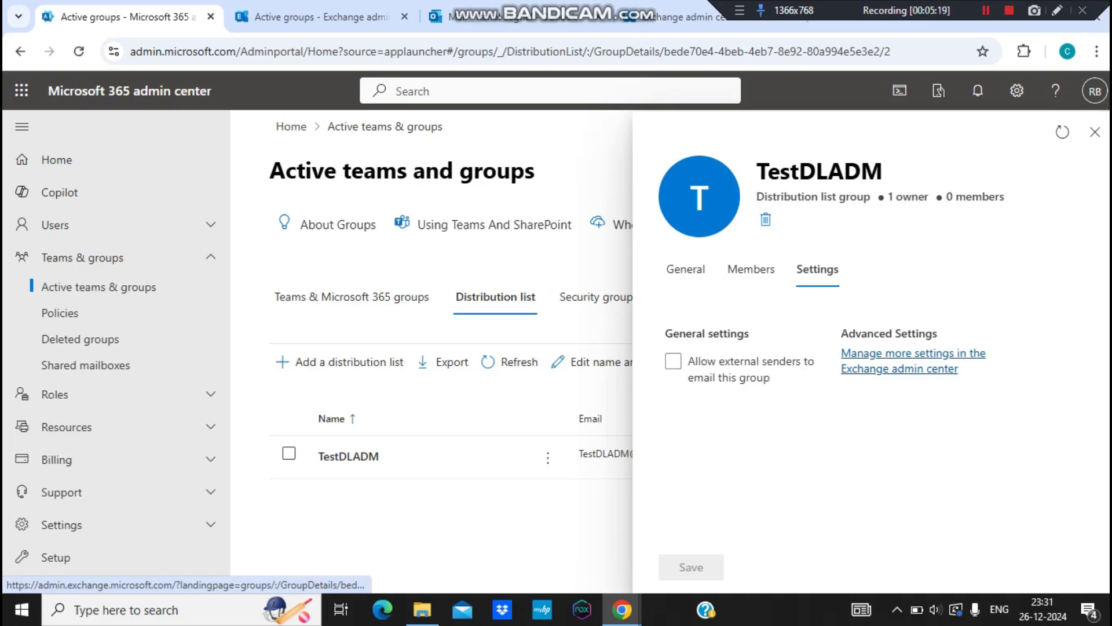
pyautogui.click(899, 360)
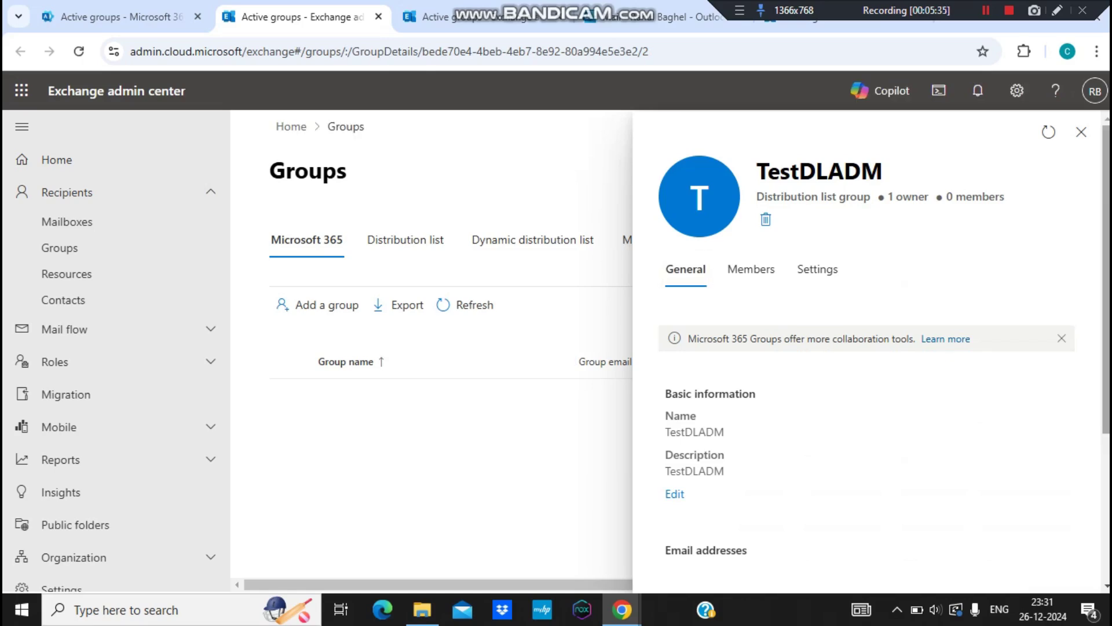
# Examine TestDLADM's general information in the Exchange admin center, including name, description, email addresses and aliases
pyautogui.scroll(-4, 869, 405)
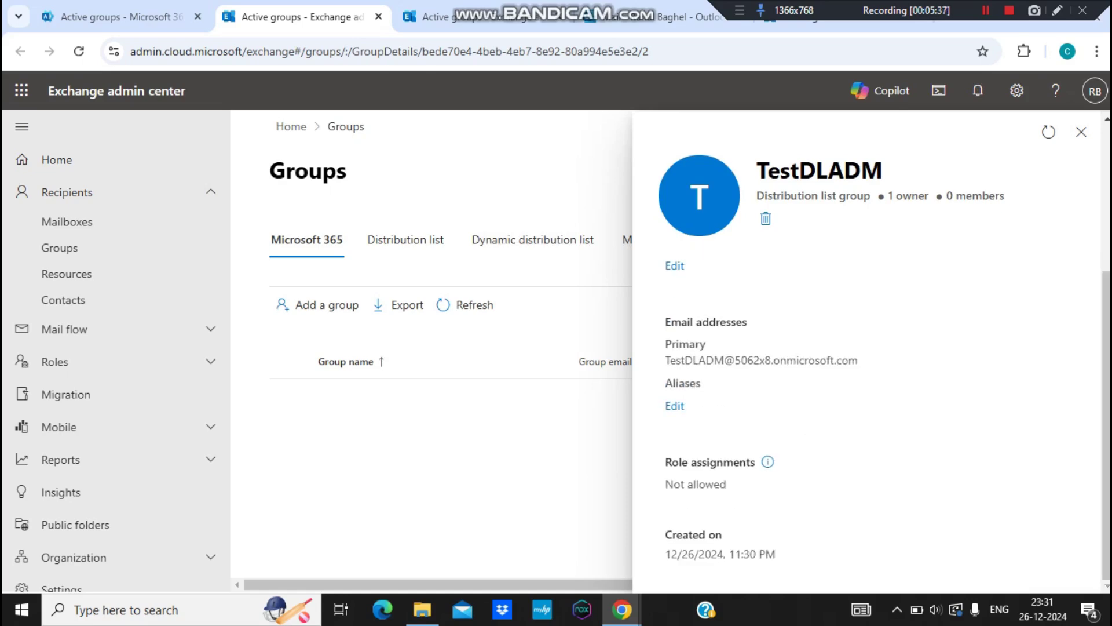
pyautogui.moveTo(724, 410); pyautogui.dragTo(664, 320)
pyautogui.click(811, 409)
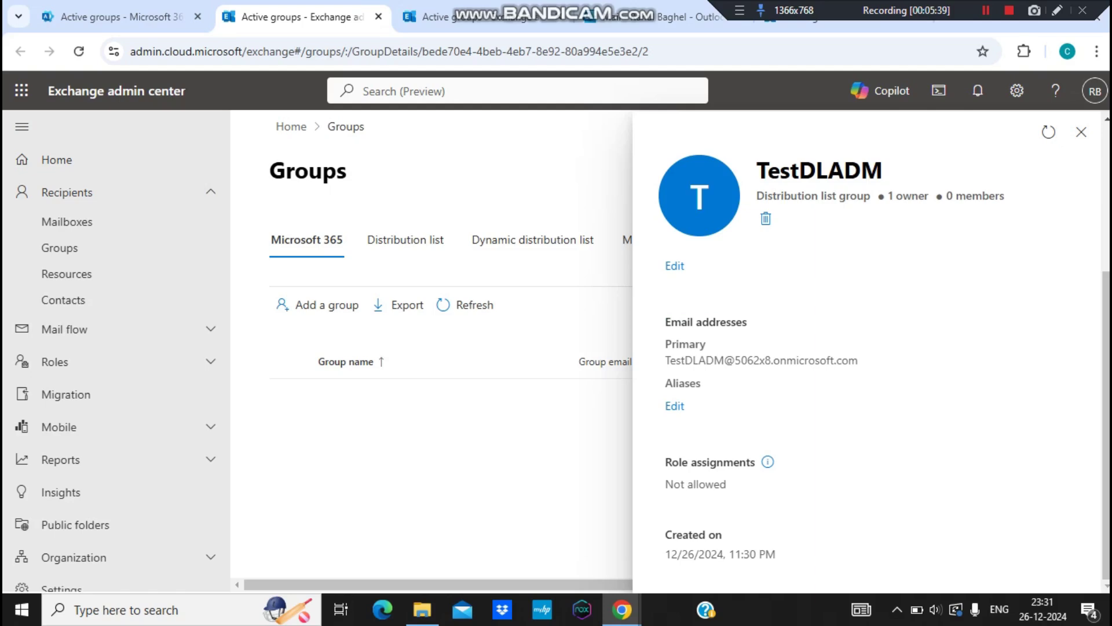
pyautogui.scroll(3, 869, 377)
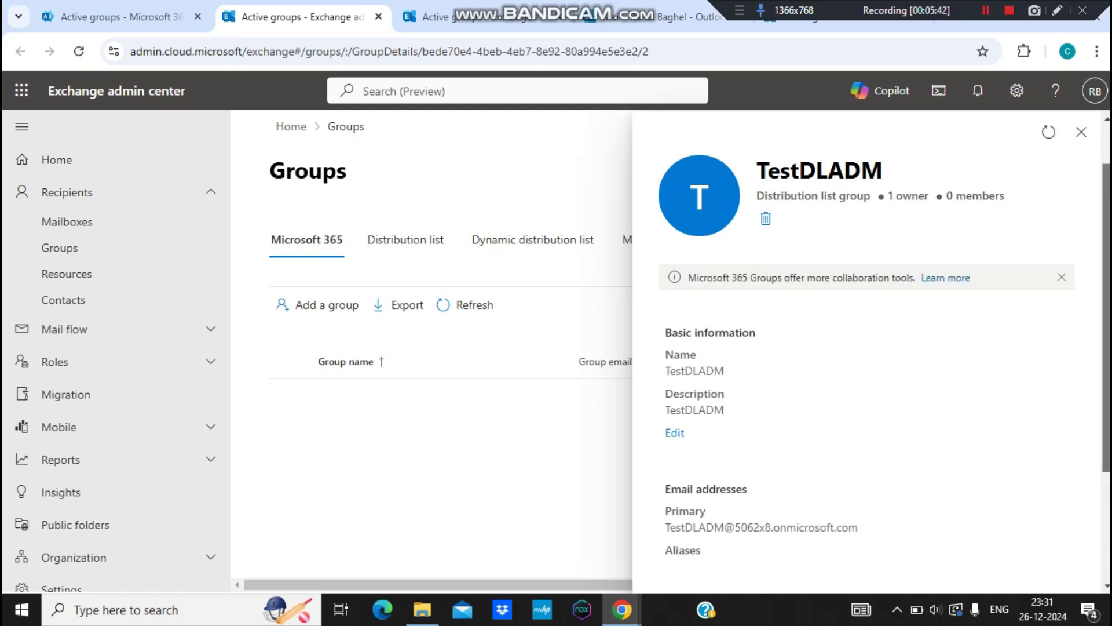
pyautogui.scroll(1, 870, 376)
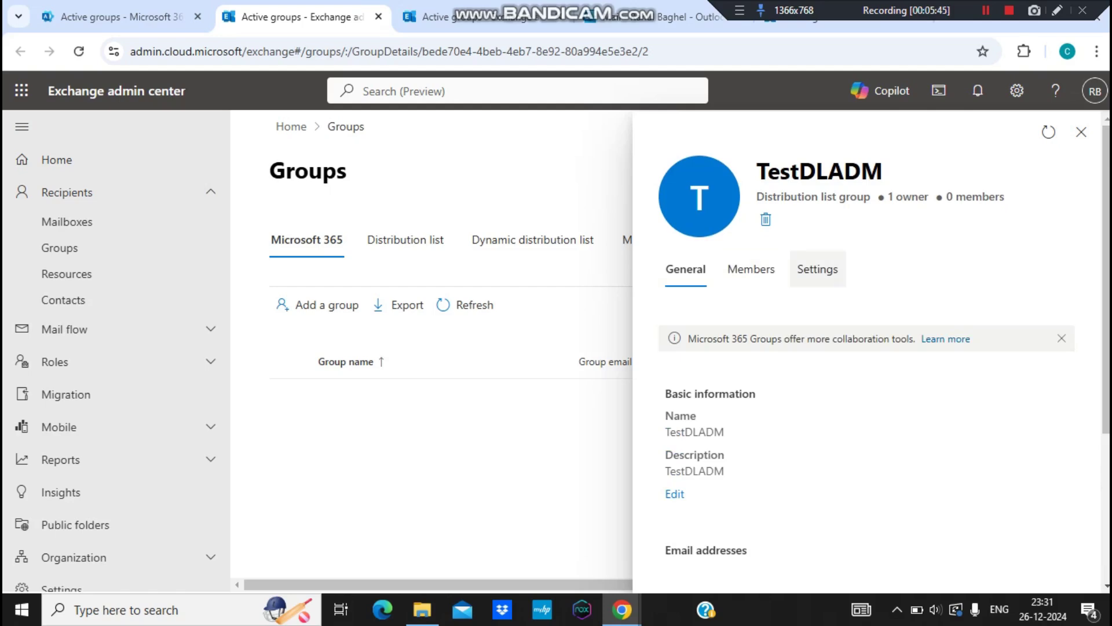
# Look through TestDLADM's settings for address list visibility, delivery management, delegates, message approval and membership approvals
pyautogui.click(817, 269)
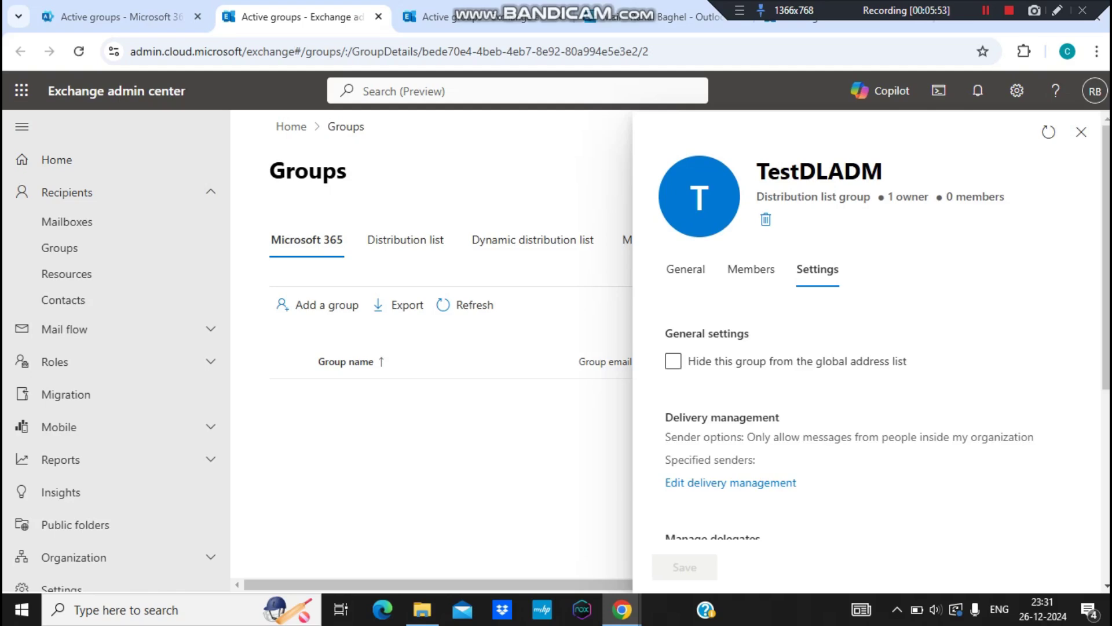
pyautogui.scroll(-3, 869, 377)
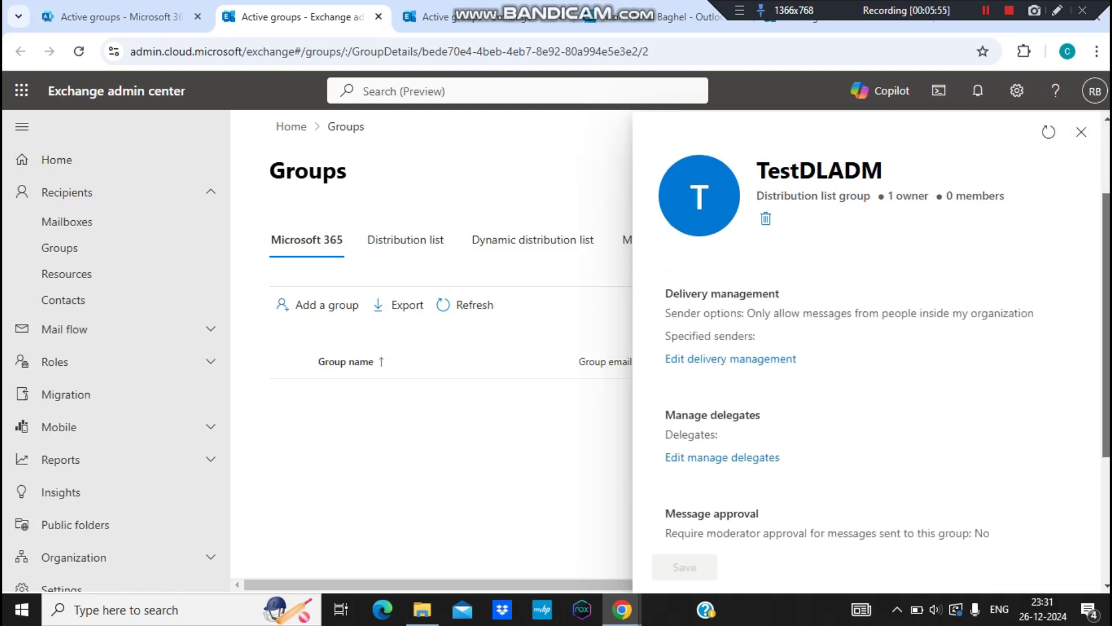
pyautogui.scroll(-3, 869, 376)
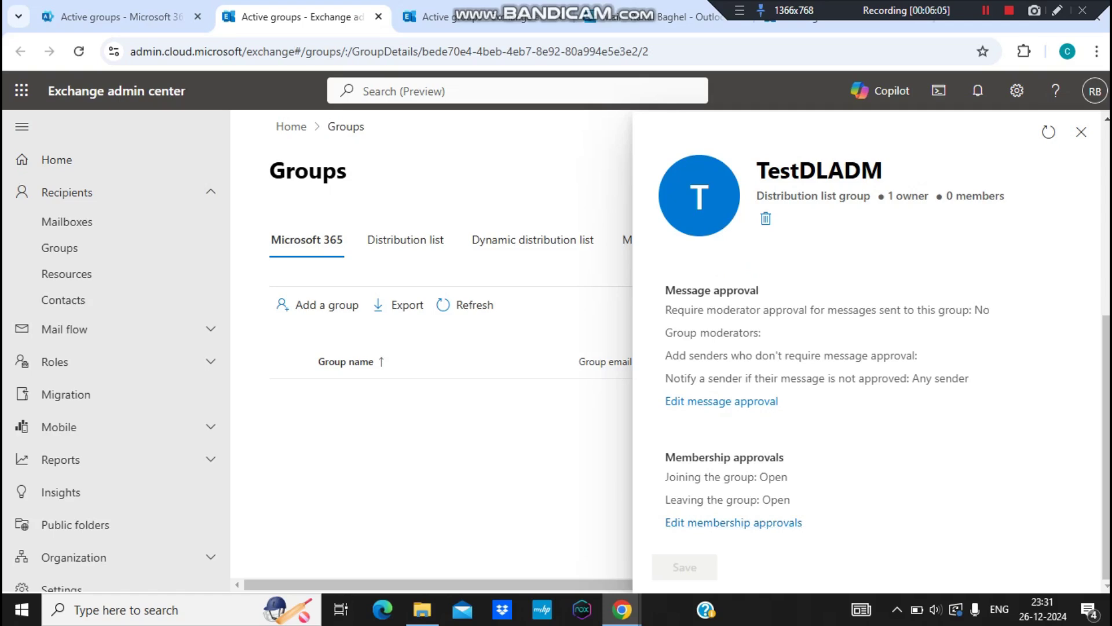
# Try the joining and leaving options in TestDLADM's membership approvals, set both back to Open, and leave without saving
pyautogui.click(733, 523)
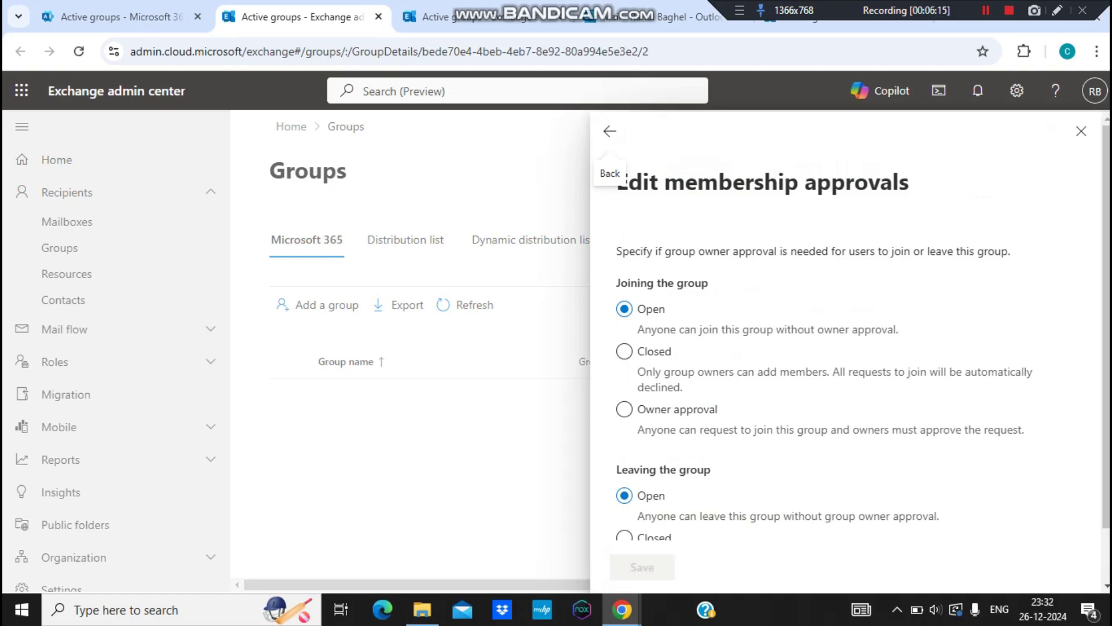
pyautogui.scroll(-2, 846, 348)
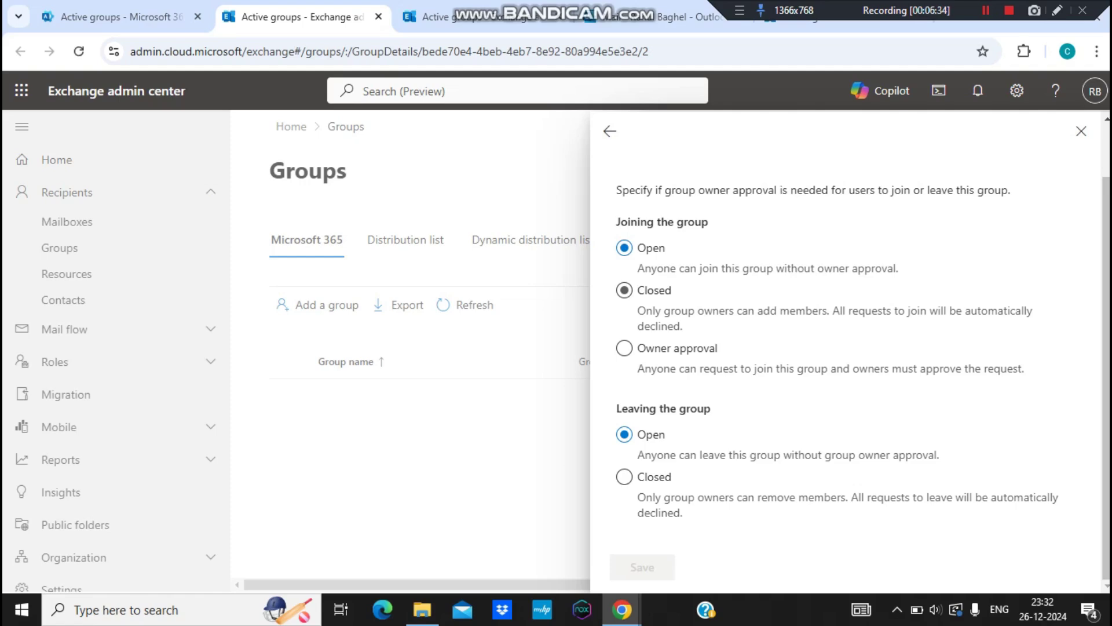
pyautogui.click(624, 290)
pyautogui.click(624, 348)
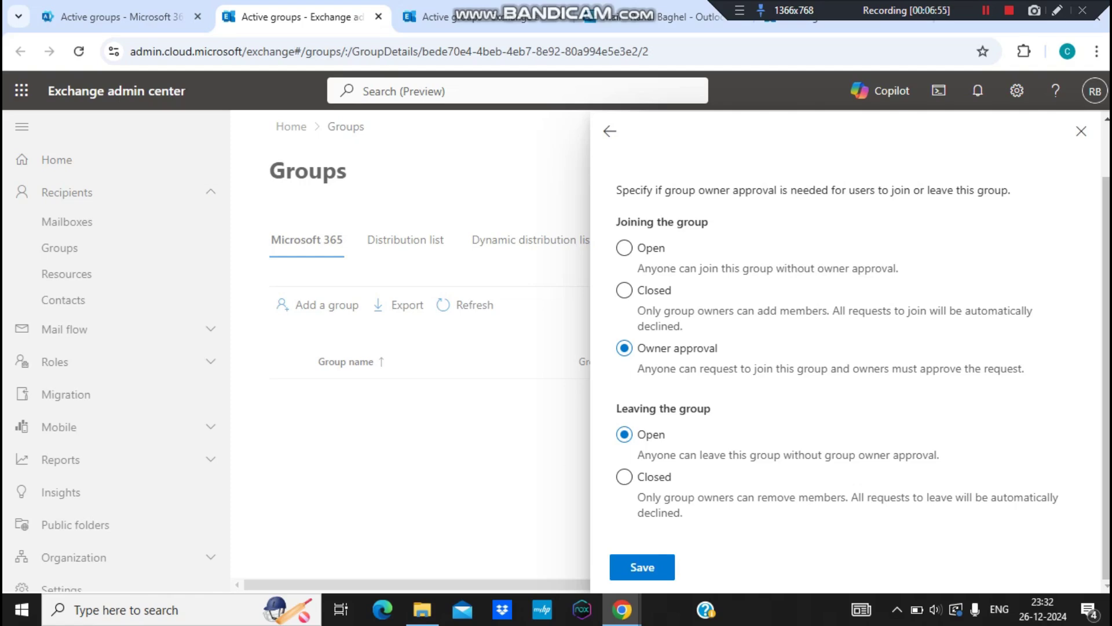
pyautogui.click(625, 477)
pyautogui.click(624, 434)
pyautogui.click(624, 476)
pyautogui.click(624, 248)
pyautogui.click(624, 434)
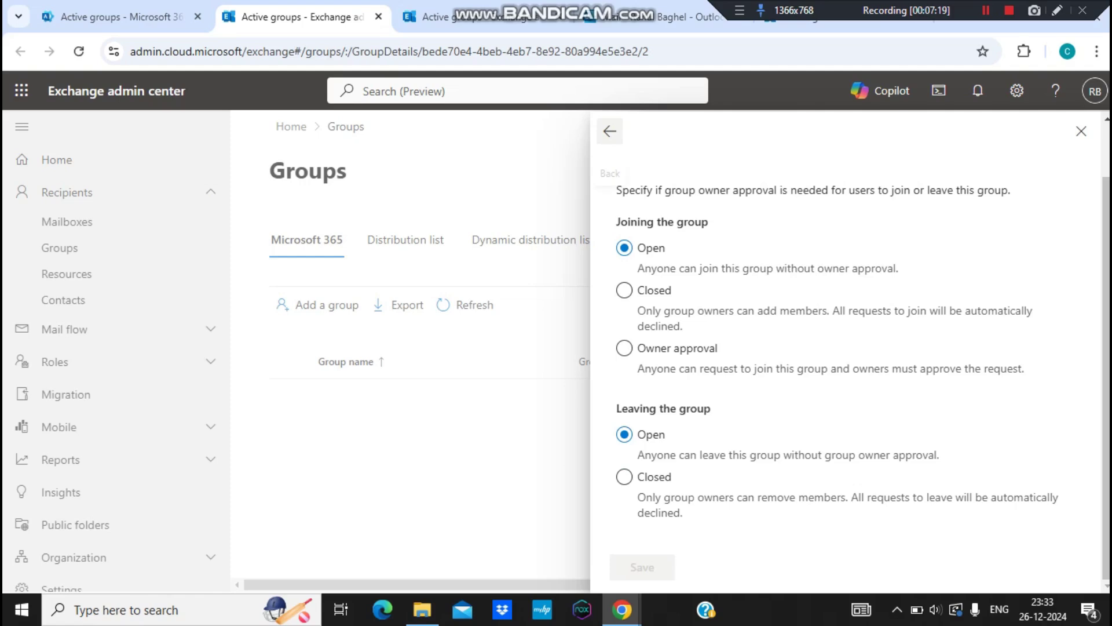
pyautogui.click(609, 131)
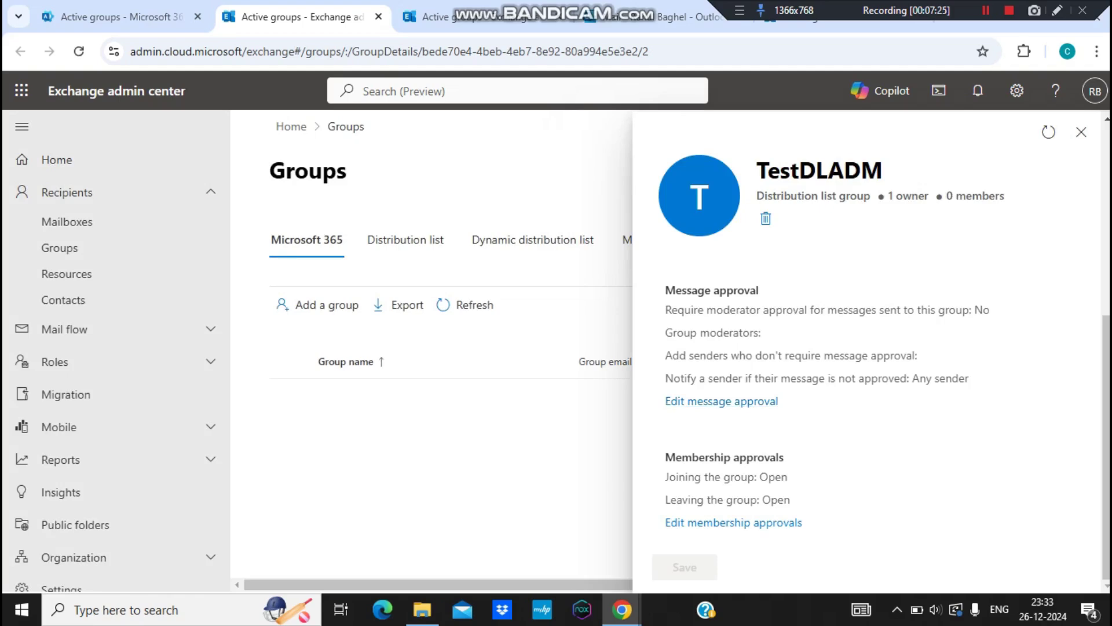
# Examine TestDLADM's message approval options for moderators, exempt senders and rejection notifications, and leave without saving changes
pyautogui.click(722, 401)
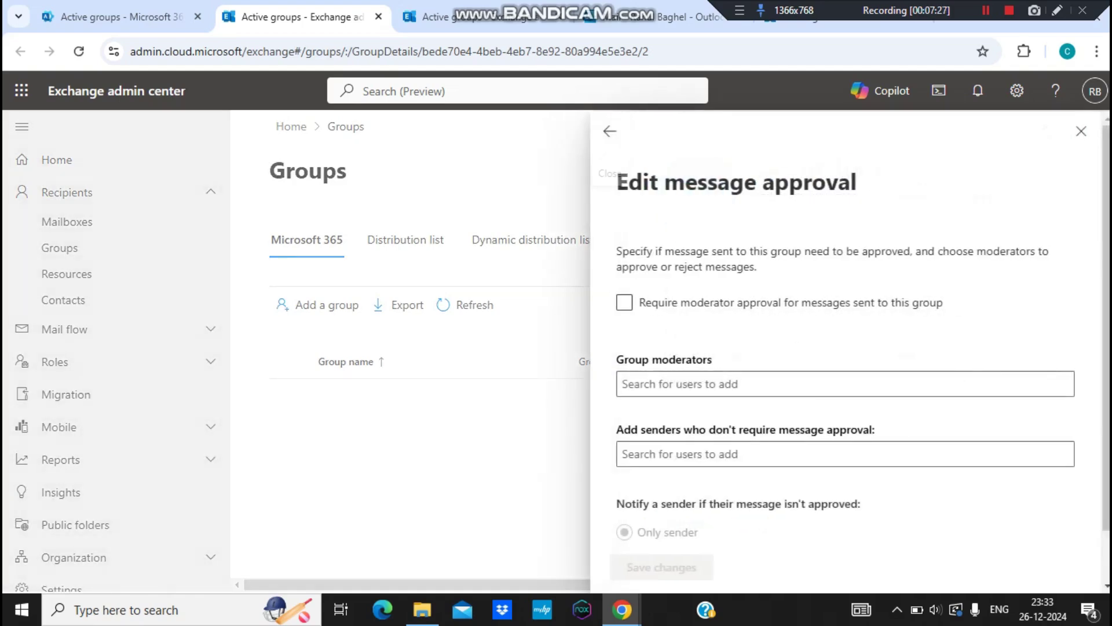
pyautogui.click(624, 302)
pyautogui.scroll(-1, 846, 348)
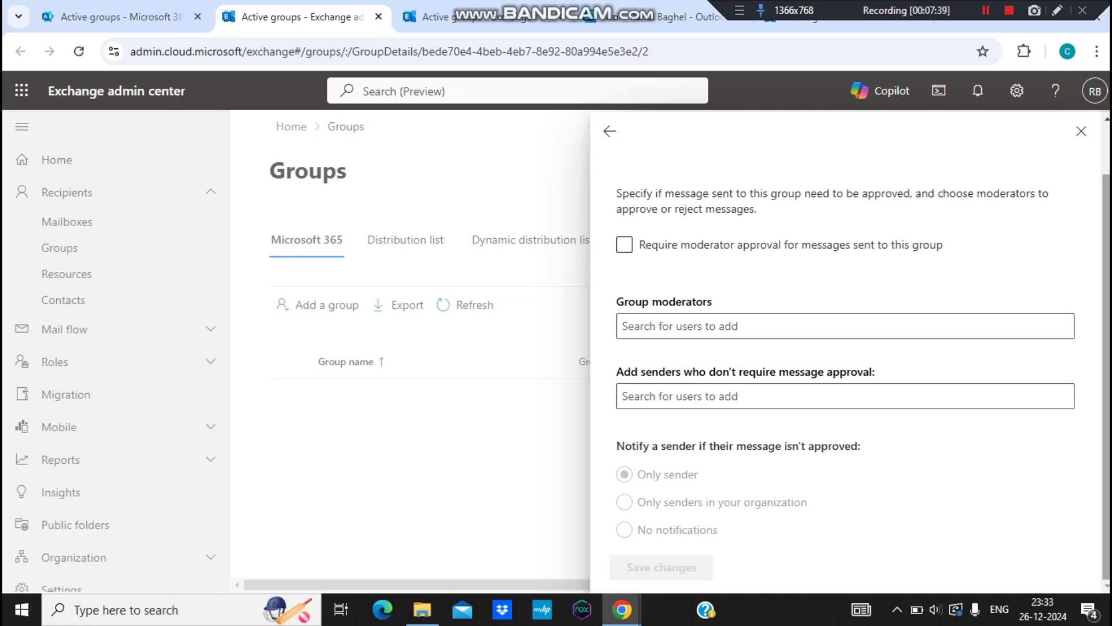
pyautogui.click(624, 244)
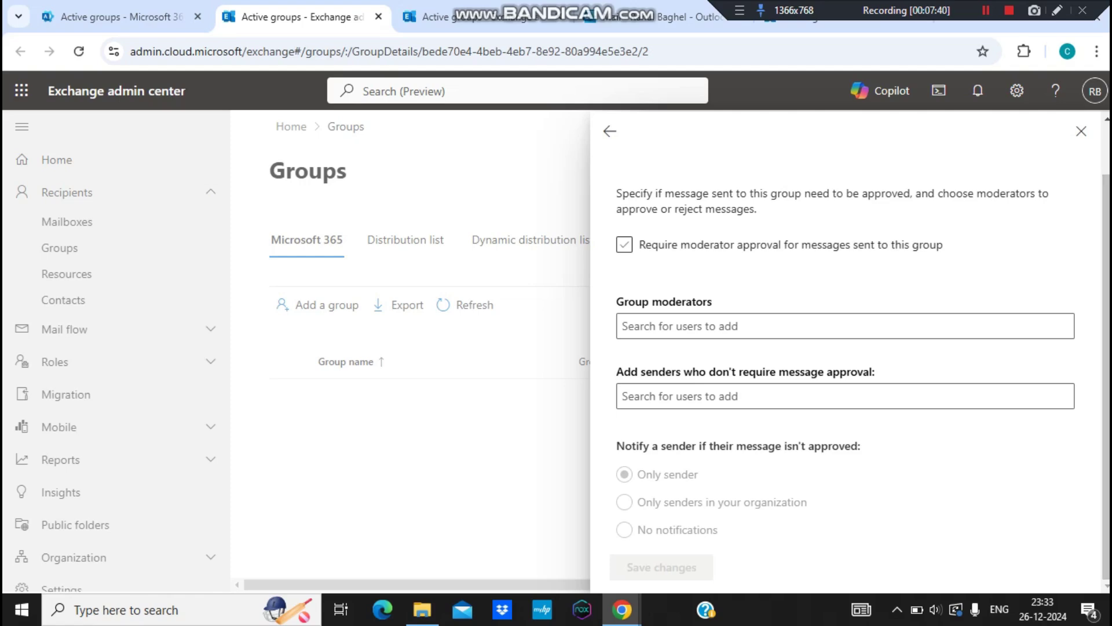
pyautogui.moveTo(679, 193); pyautogui.dragTo(759, 210)
pyautogui.click(759, 209)
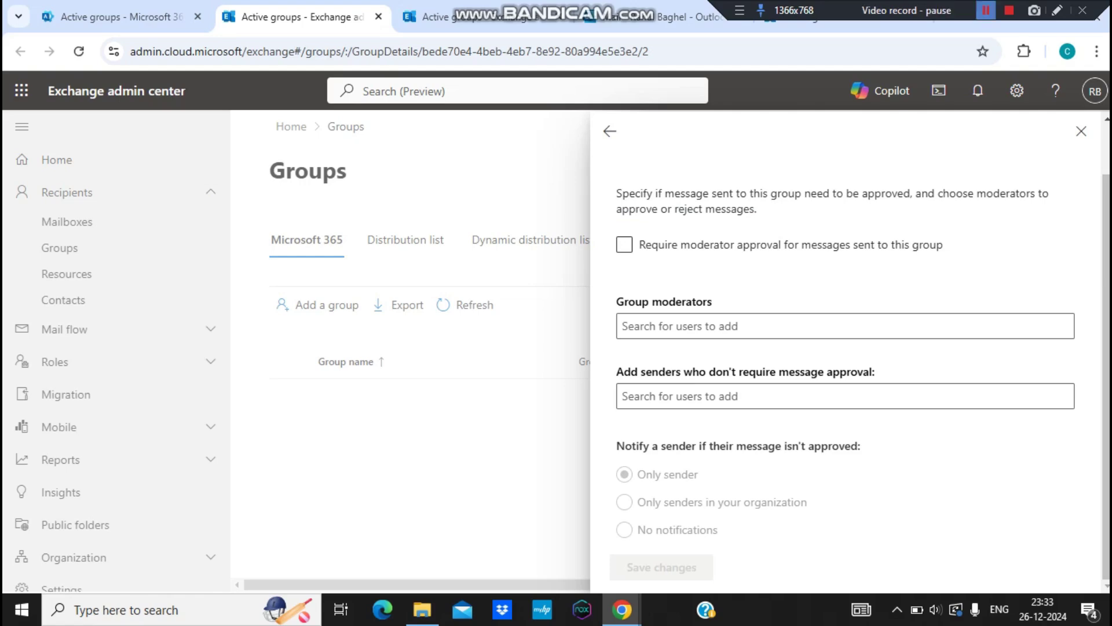
pyautogui.click(624, 245)
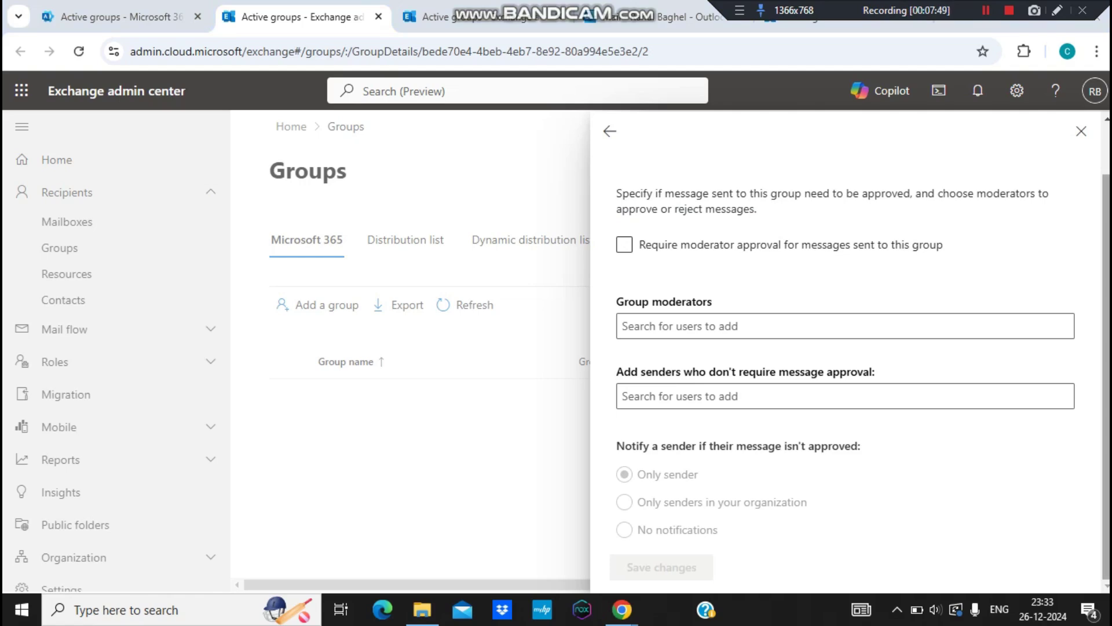
pyautogui.scroll(1, 610, 154)
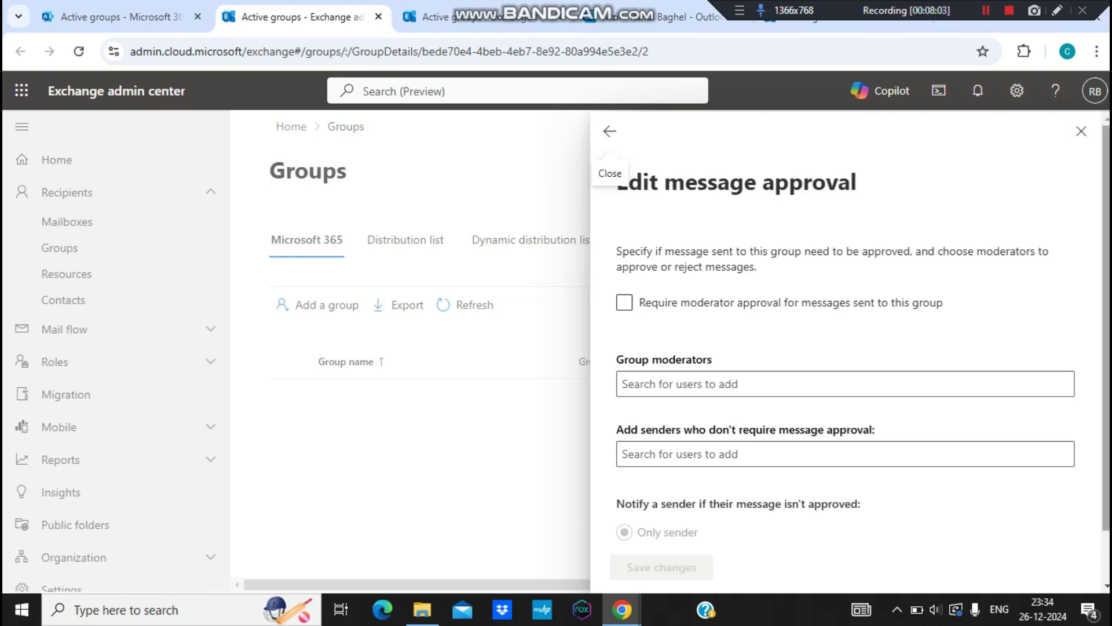
pyautogui.scroll(-1, 845, 347)
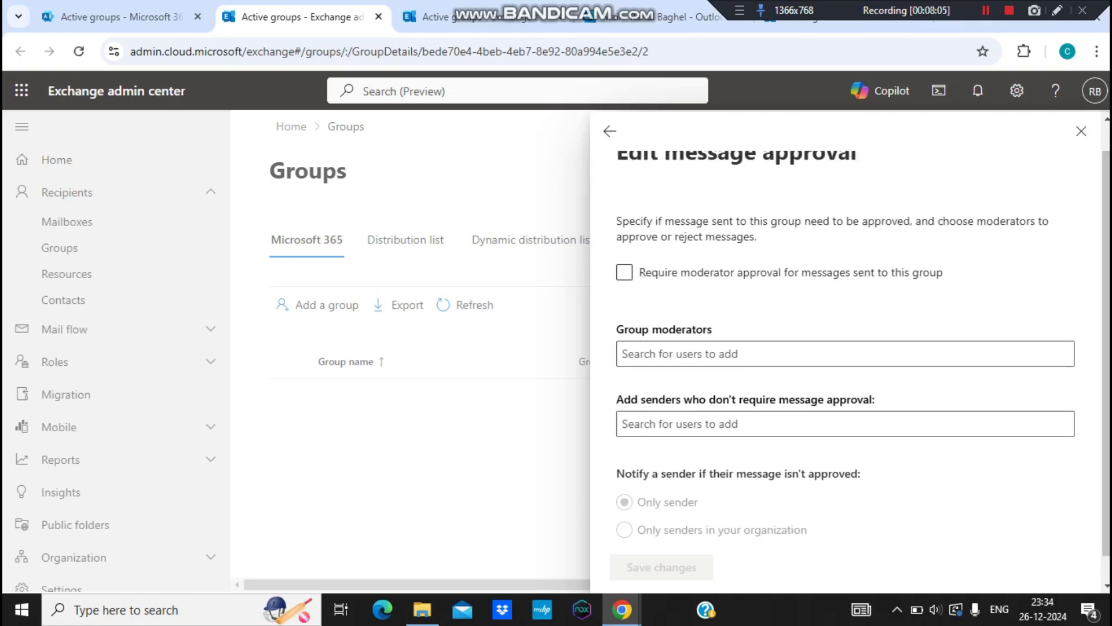
pyautogui.click(610, 131)
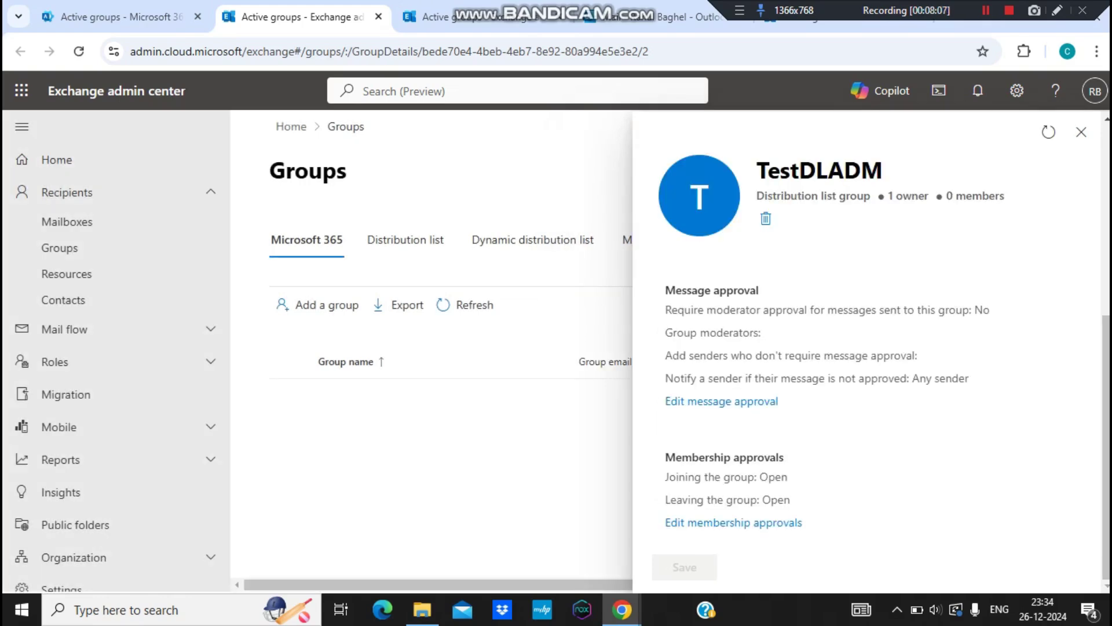
# Look back over TestDLADM's delegates, delivery management and global address list visibility settings
pyautogui.scroll(3, 869, 406)
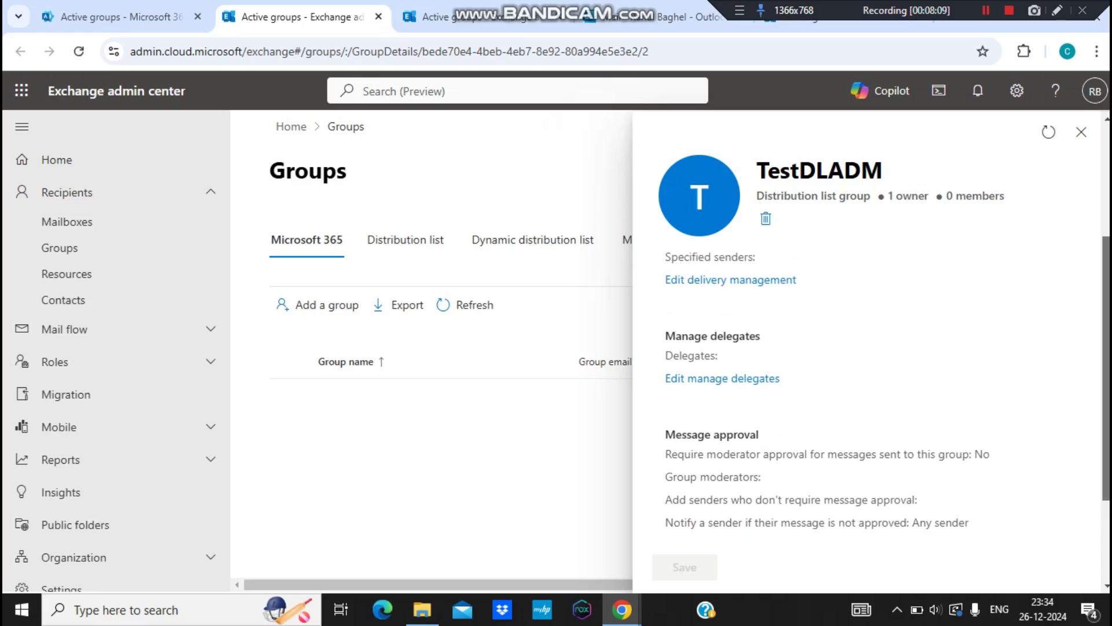
pyautogui.scroll(2, 869, 405)
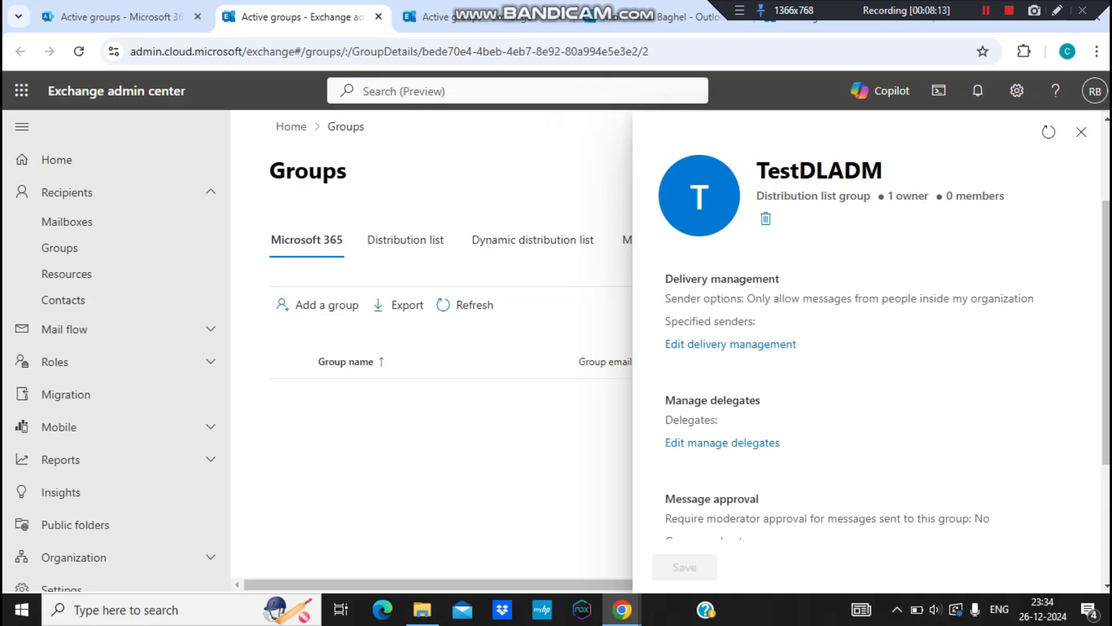
pyautogui.scroll(2, 869, 405)
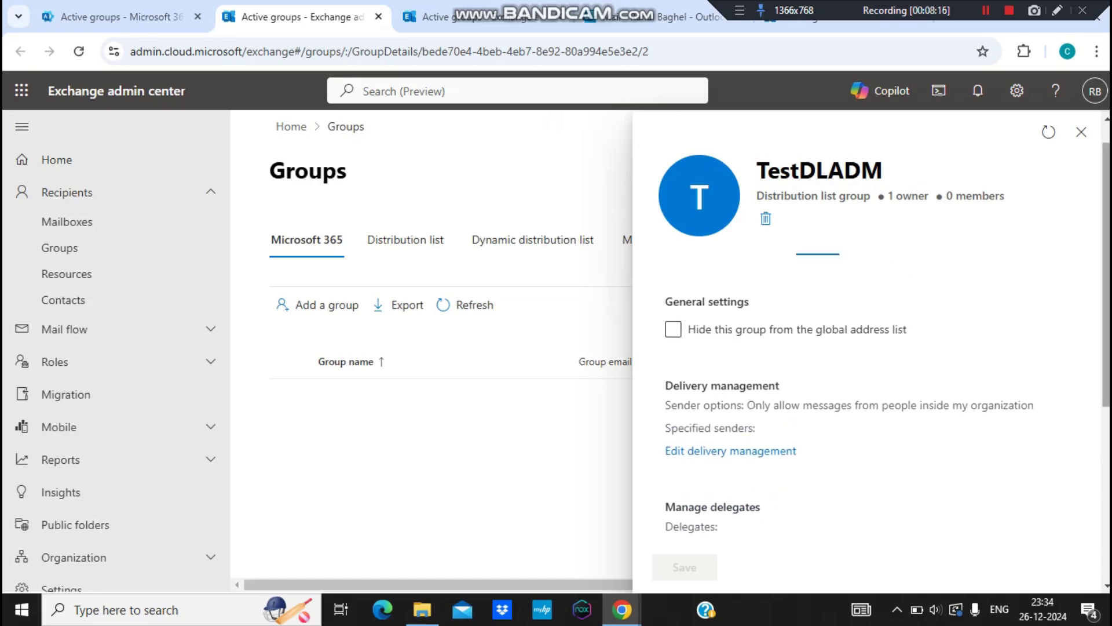
# Review TestDLADM's membership approvals, and switch to the incognito Outlook window to check which account is signed in
pyautogui.scroll(-5, 869, 406)
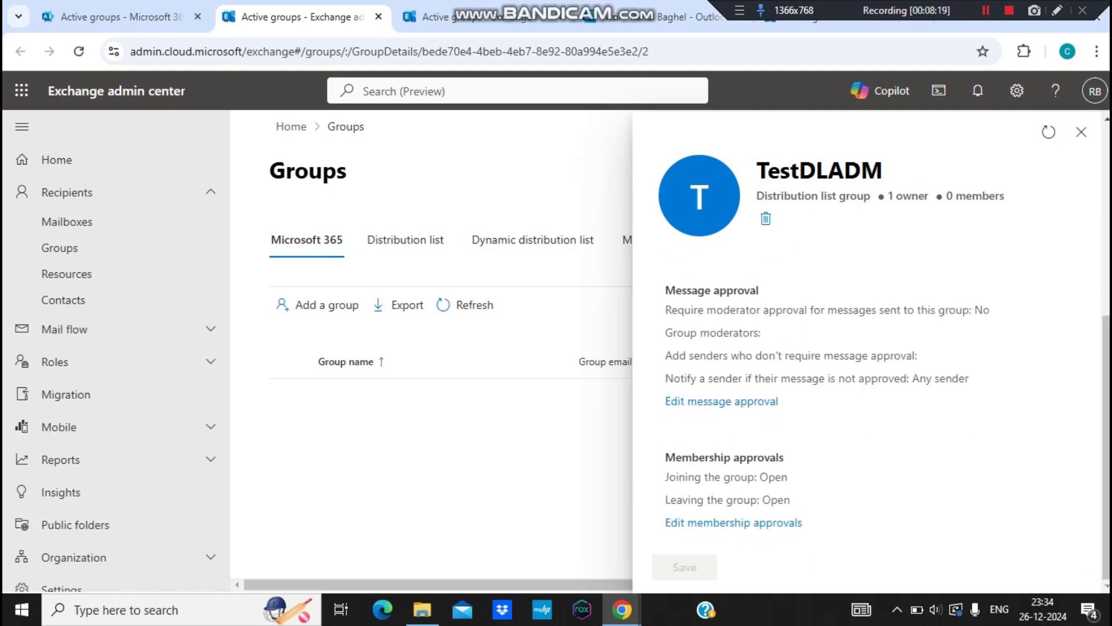
pyautogui.tripleClick(725, 457)
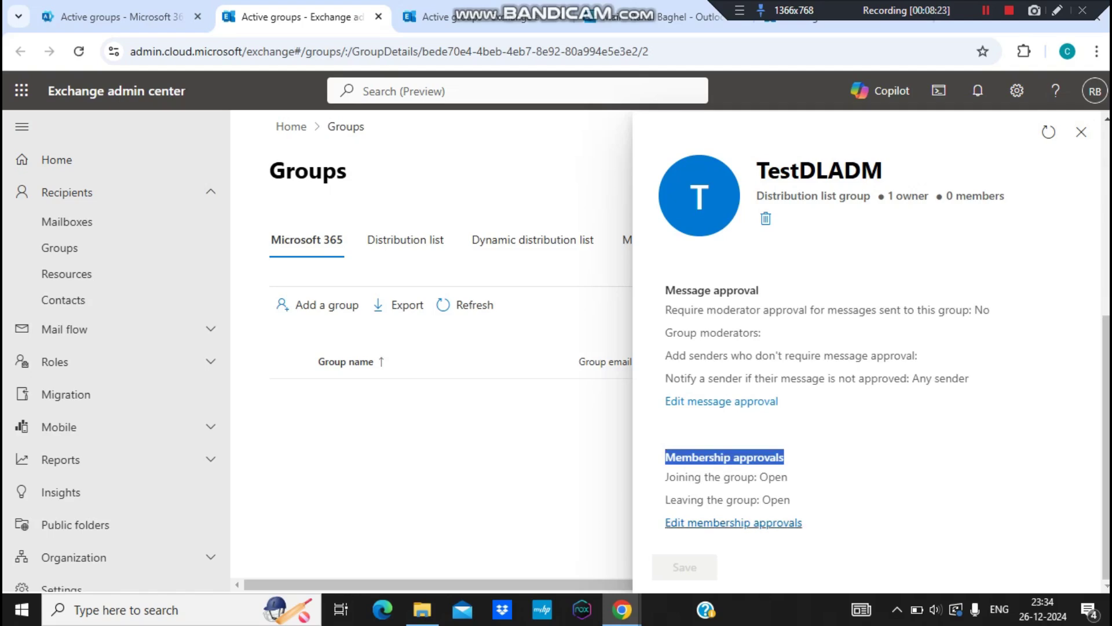
pyautogui.click(622, 609)
pyautogui.click(710, 539)
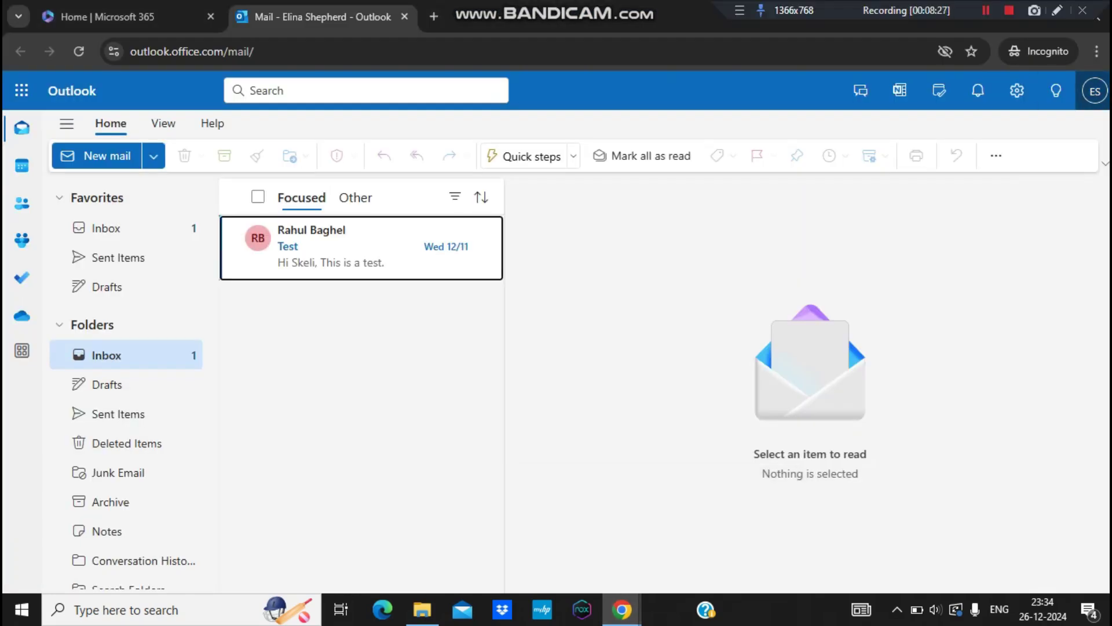
pyautogui.click(1095, 91)
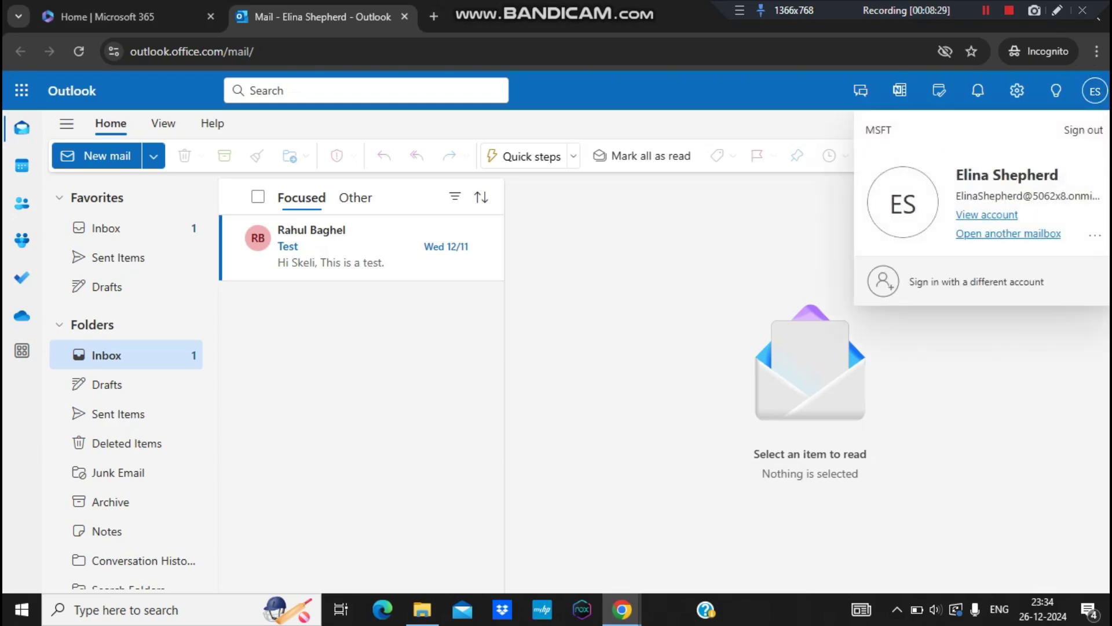
# Open the distribution groups management portal from Outlook's general settings
pyautogui.click(1017, 90)
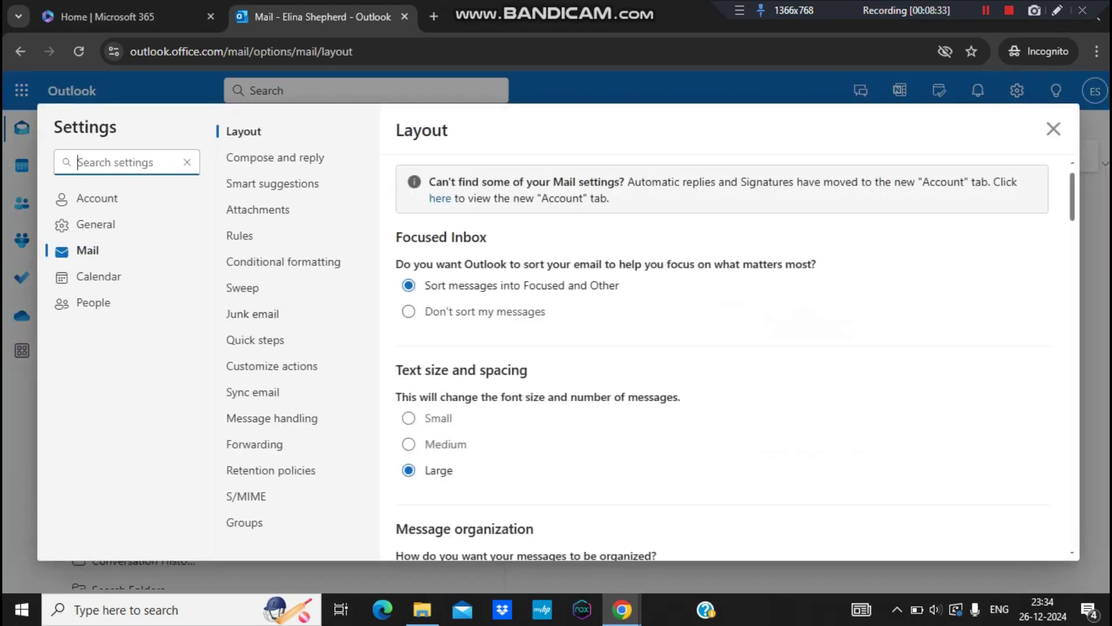
pyautogui.click(96, 225)
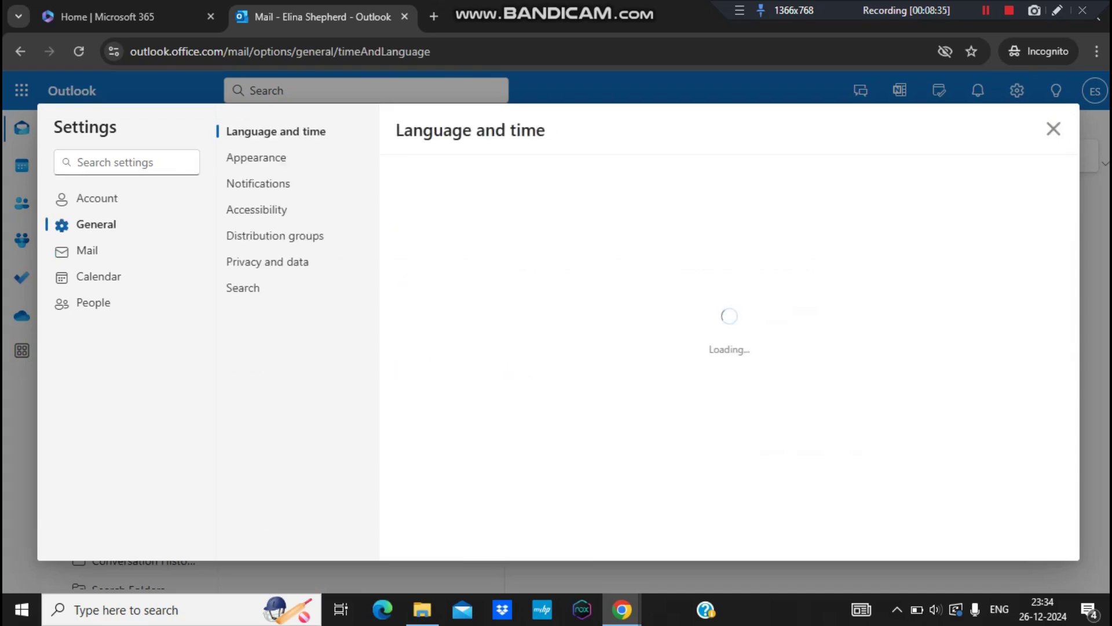
pyautogui.click(275, 235)
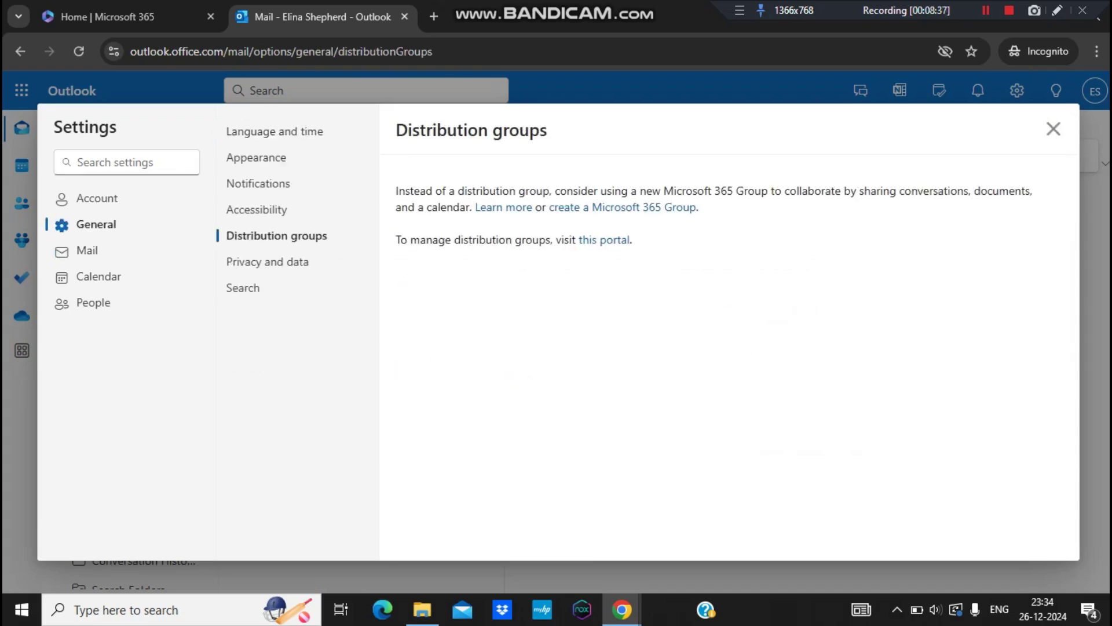
pyautogui.click(604, 240)
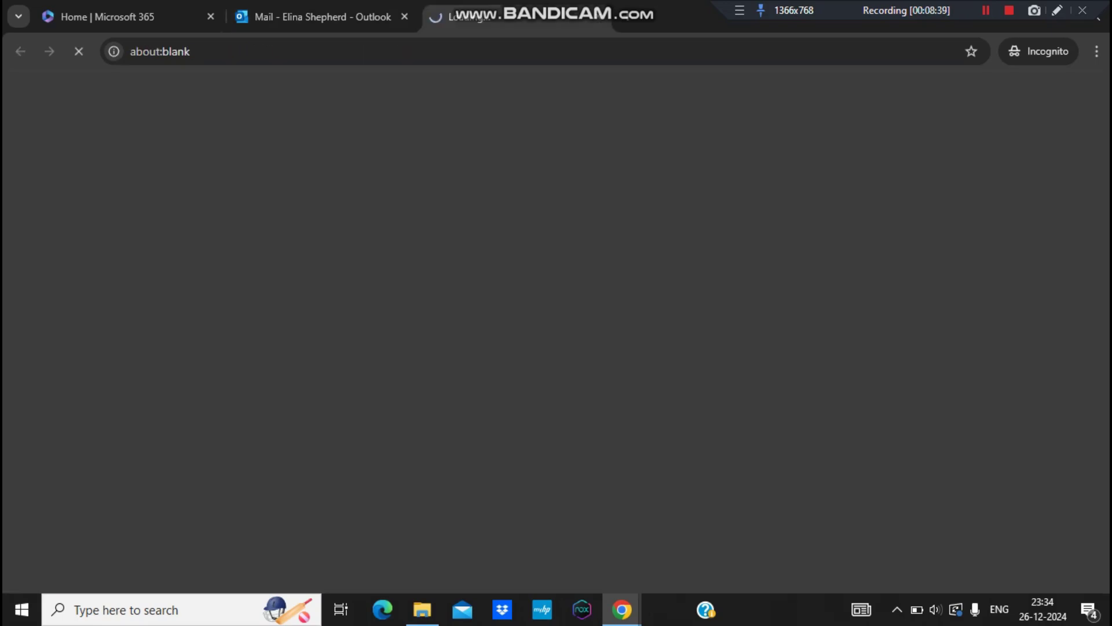
pyautogui.hotkey('ctrl', 'shift', 'Tab')
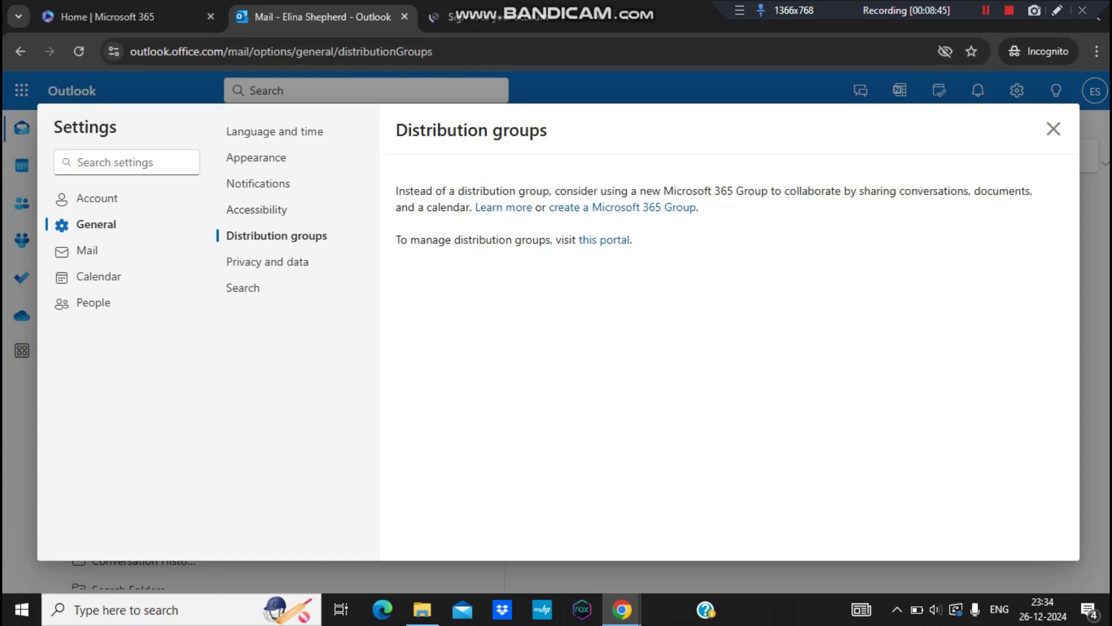
pyautogui.hotkey('ctrl', 'Tab')
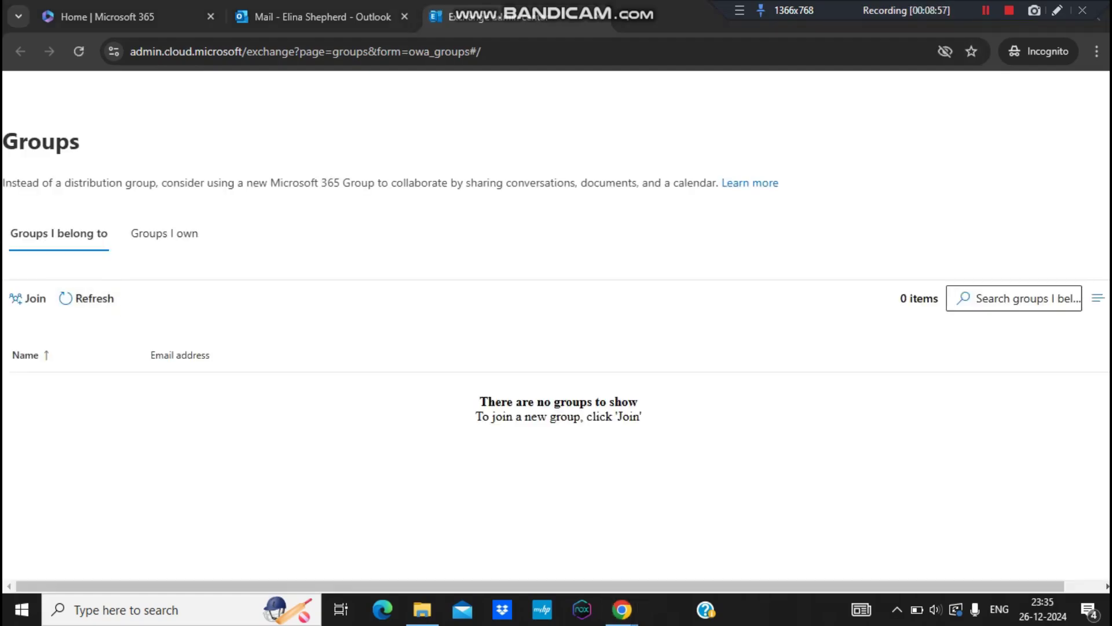
# Join the TestDLADM distribution list as the signed-in mailbox user from the groups portal
pyautogui.click(164, 233)
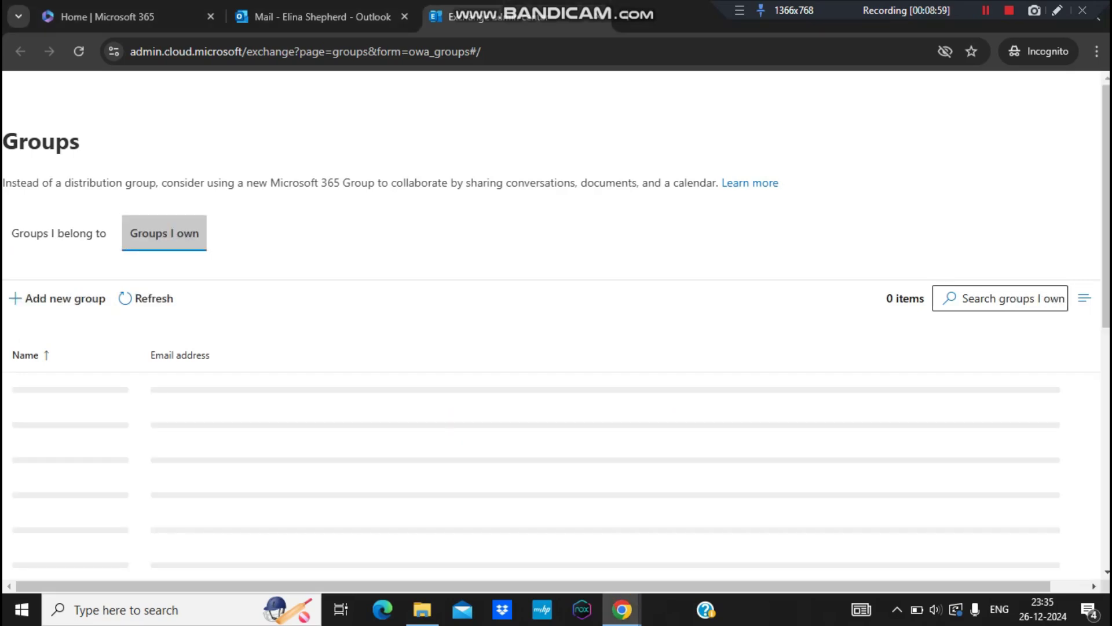
pyautogui.click(58, 233)
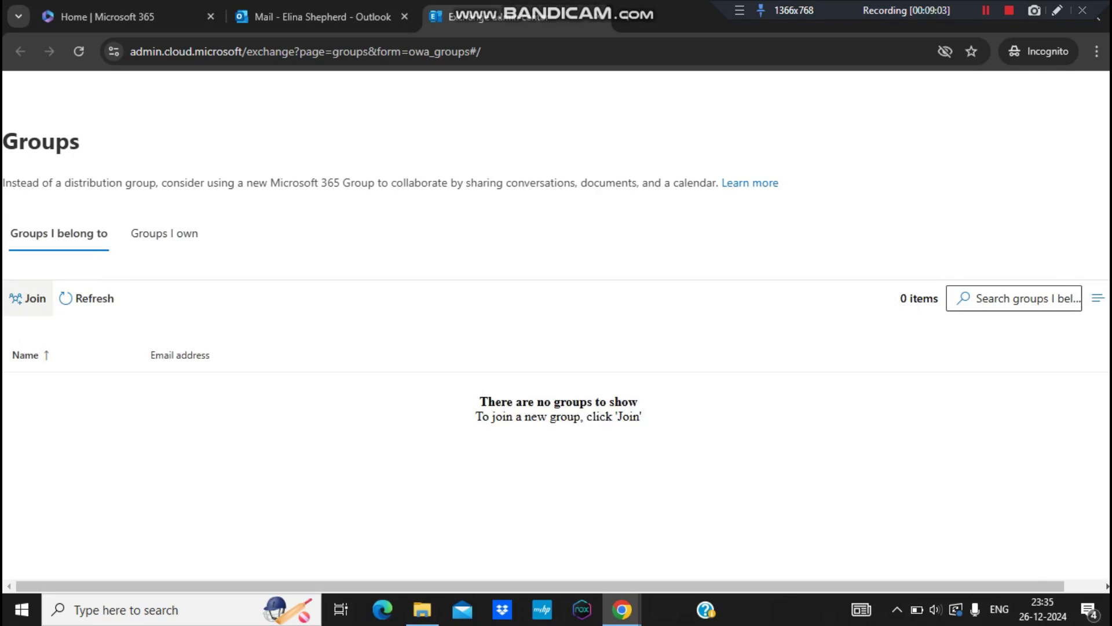
pyautogui.click(27, 298)
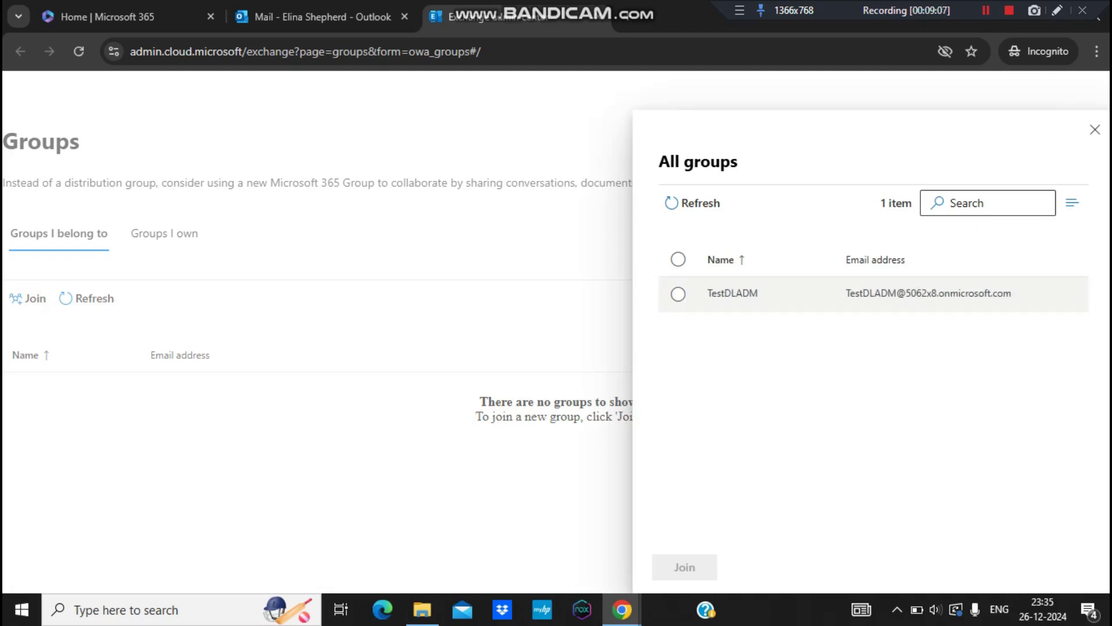
pyautogui.click(732, 293)
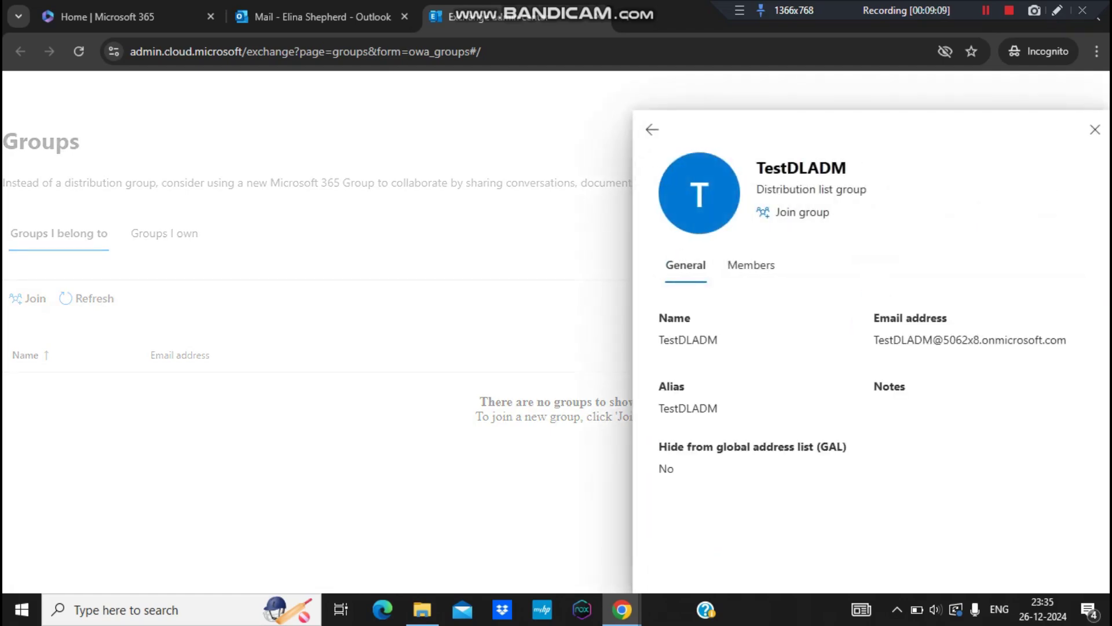
pyautogui.click(797, 212)
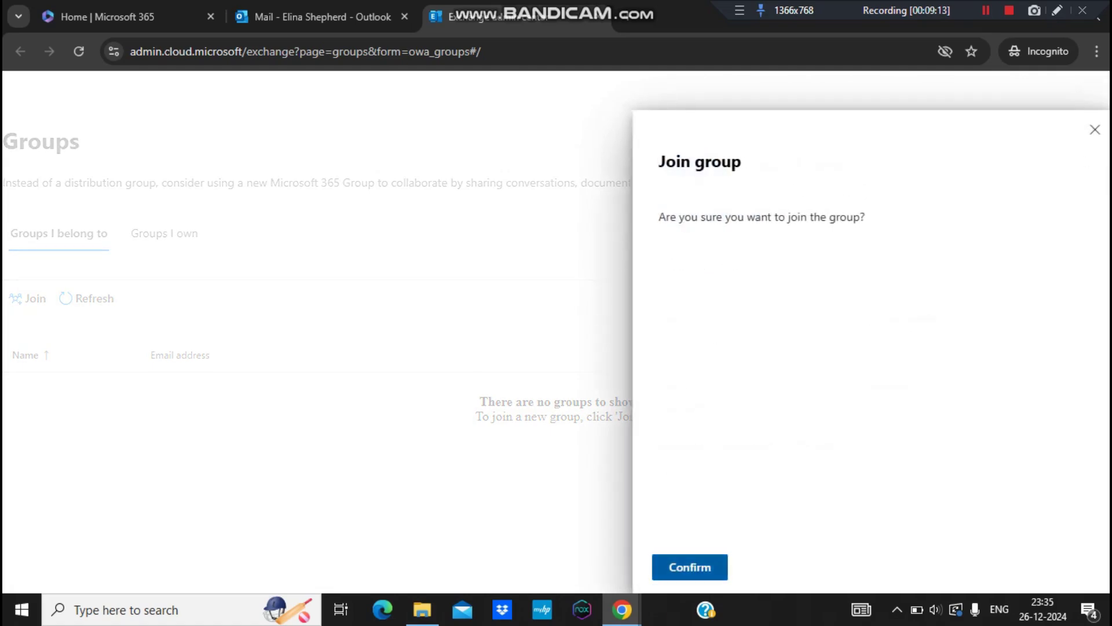
pyautogui.press('Return')
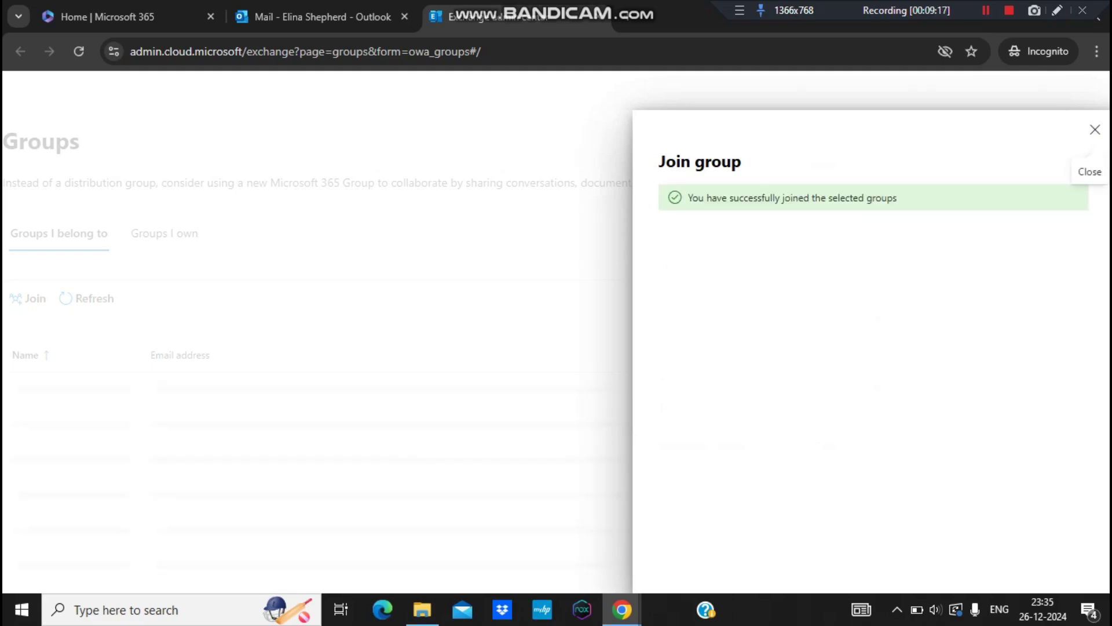
pyautogui.click(1095, 129)
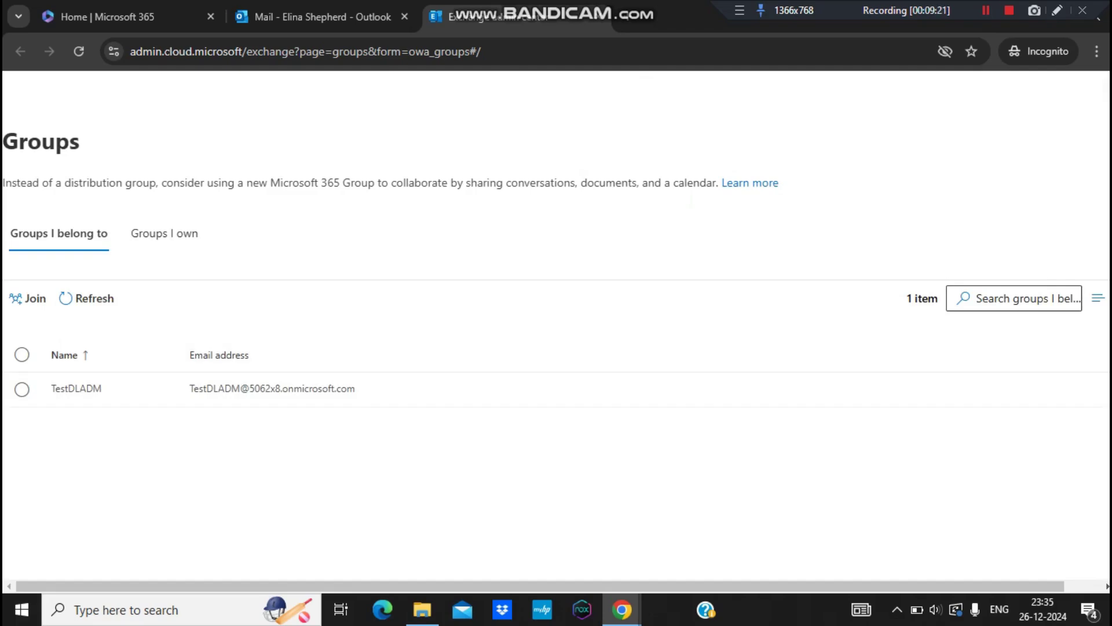
# Switch back to the Exchange admin center, leave TestDLADM's details and show the distribution lists on the Groups page
pyautogui.moveTo(621, 610)
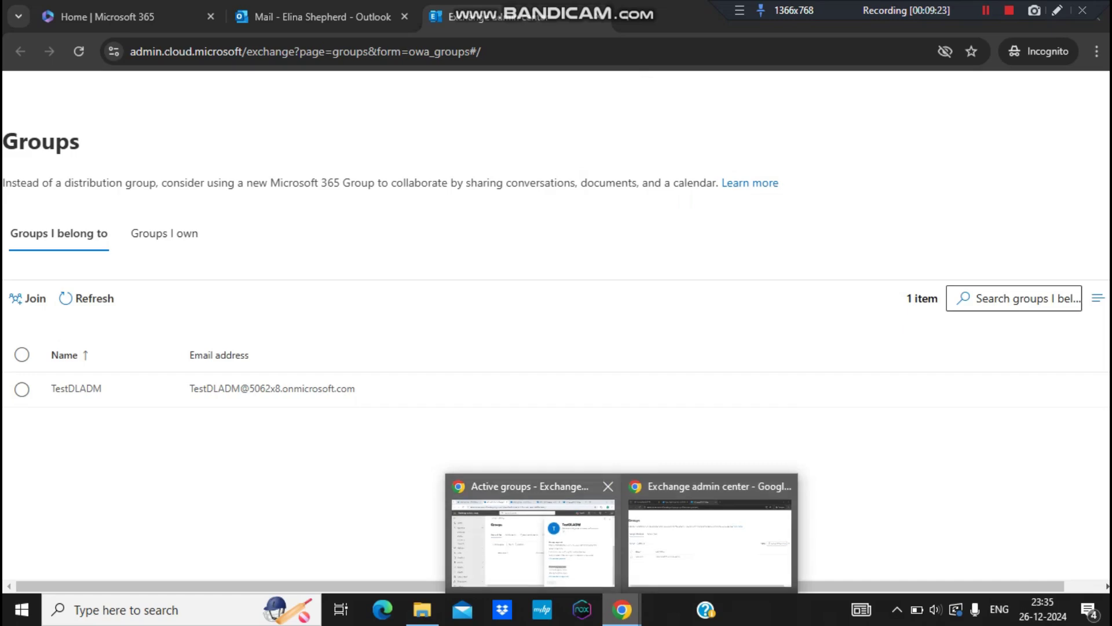
pyautogui.click(533, 542)
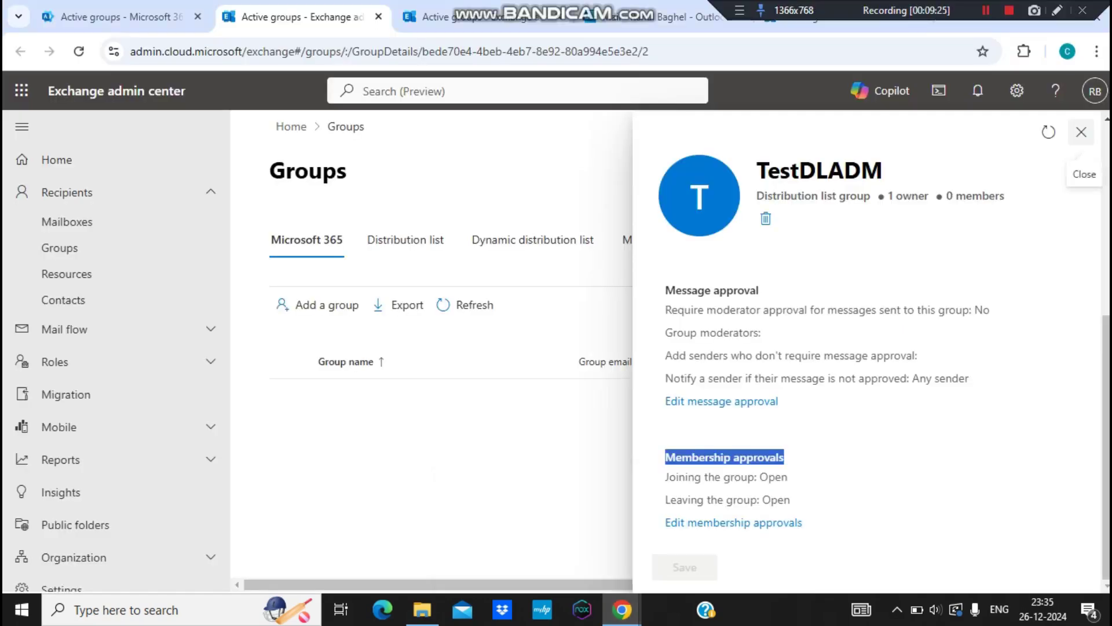
pyautogui.click(1049, 132)
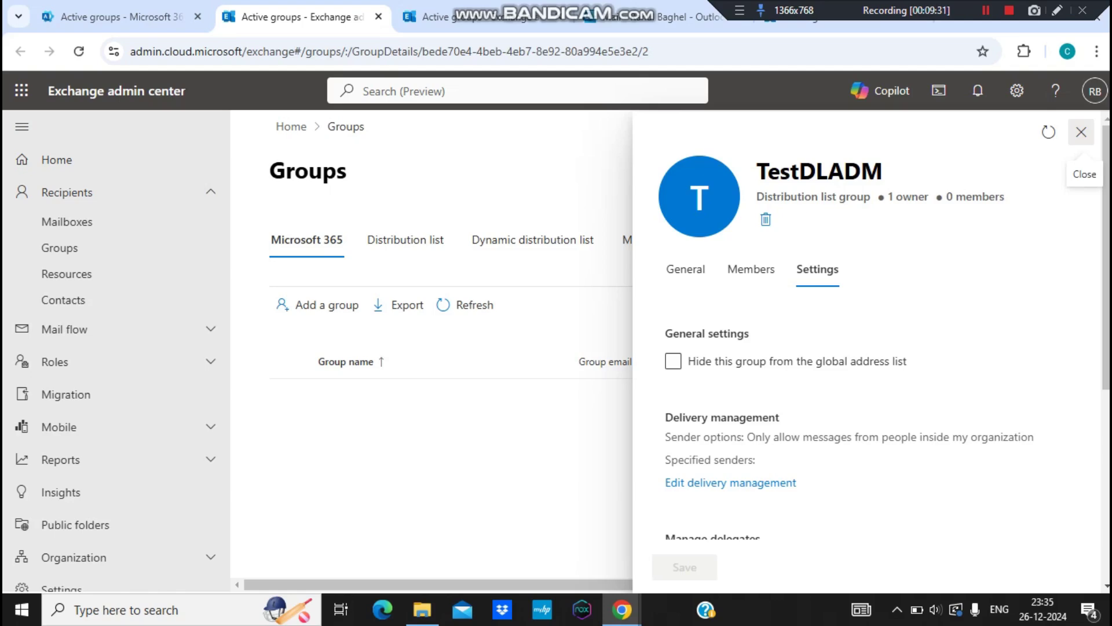
pyautogui.click(1081, 133)
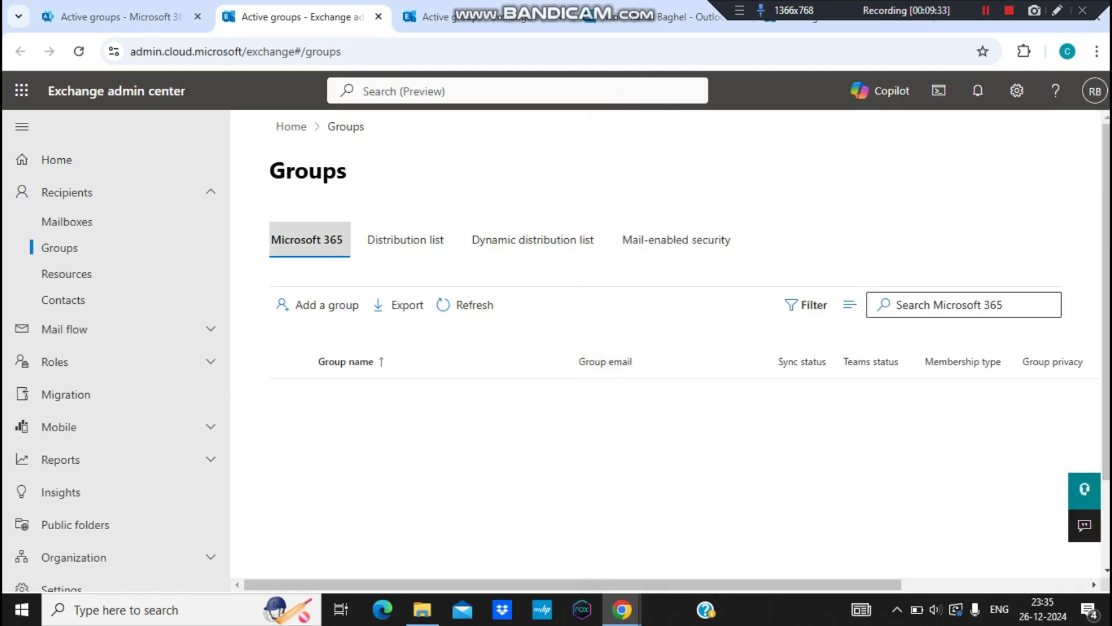
pyautogui.click(406, 239)
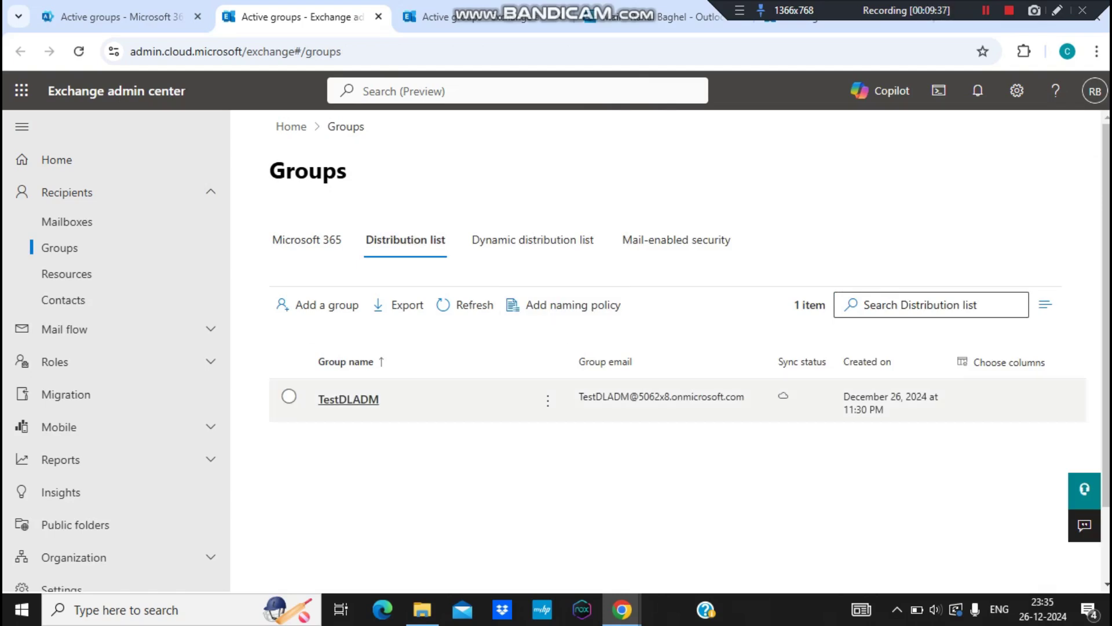
# Open TestDLADM's details and check its owners and members
pyautogui.click(348, 399)
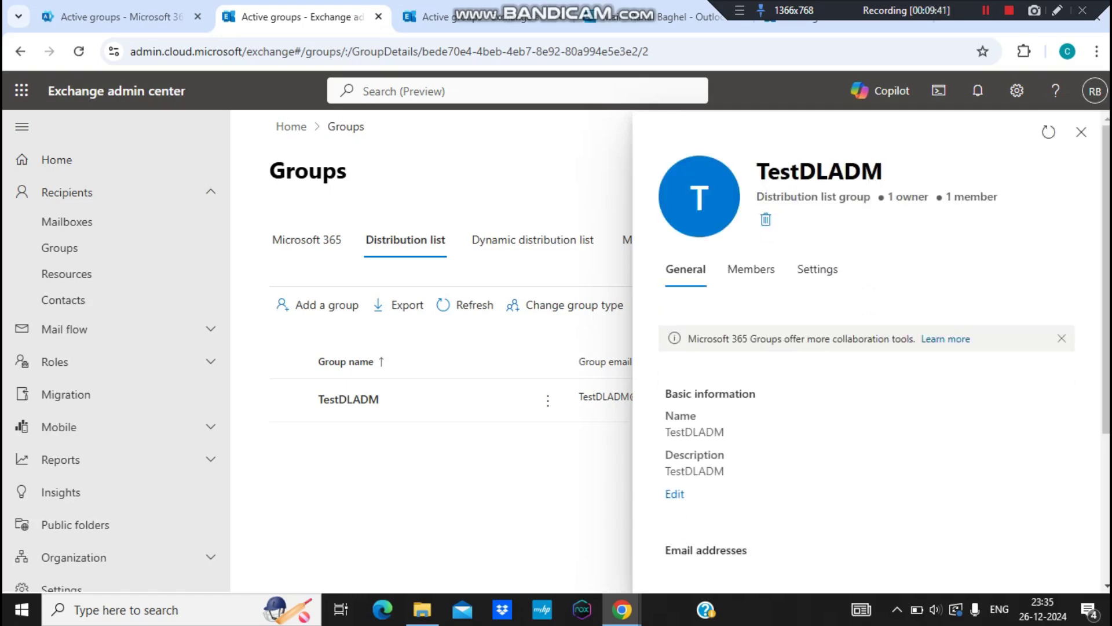
pyautogui.click(751, 269)
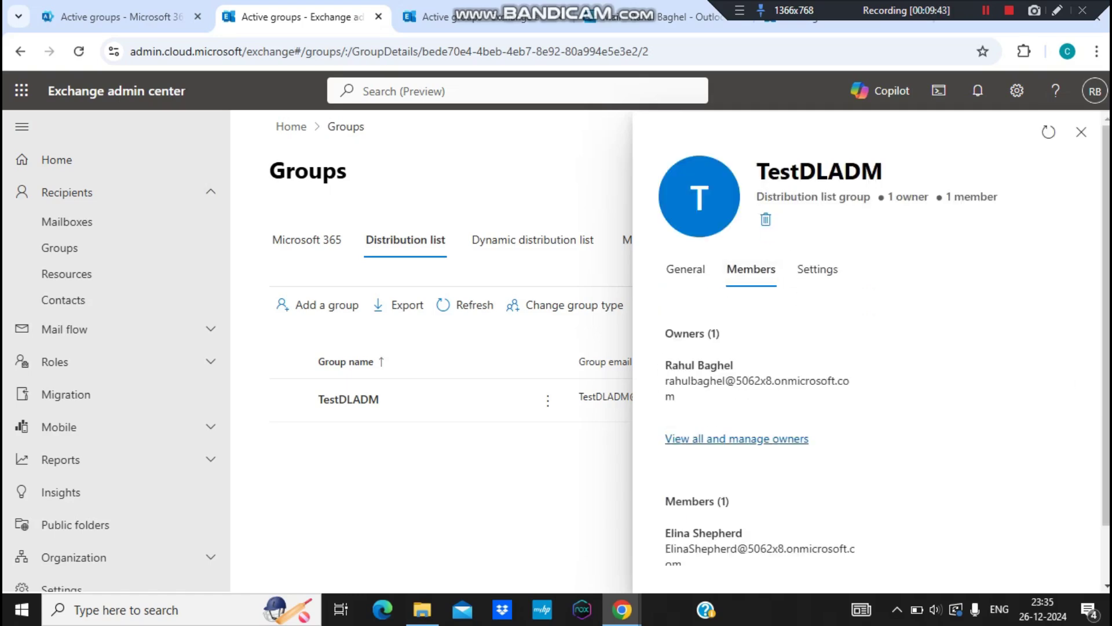
pyautogui.scroll(-1, 869, 406)
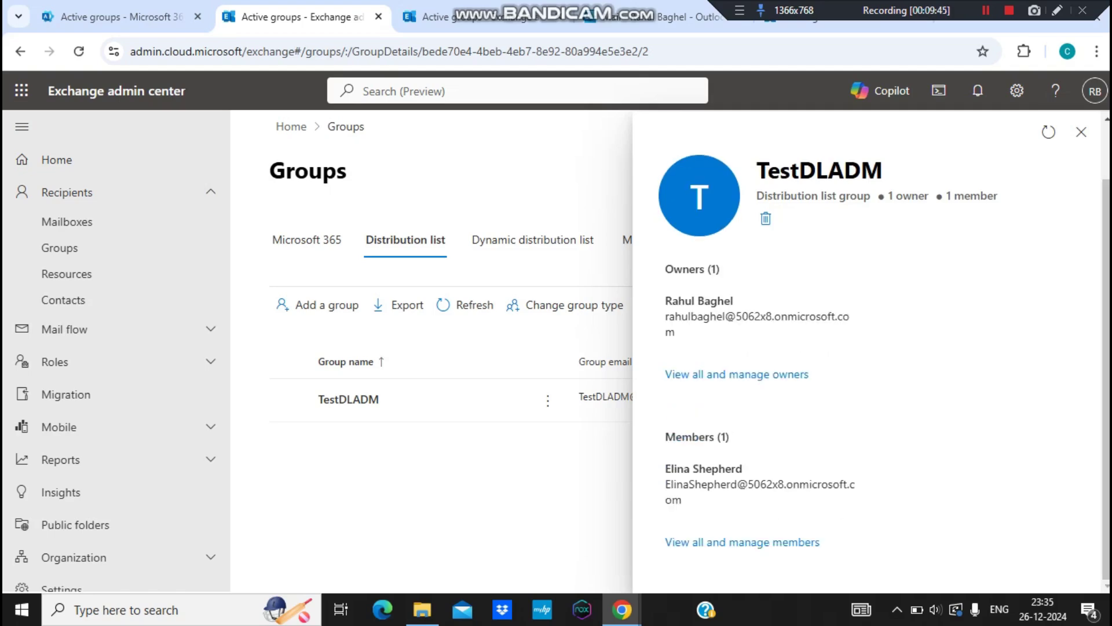
pyautogui.doubleClick(759, 484)
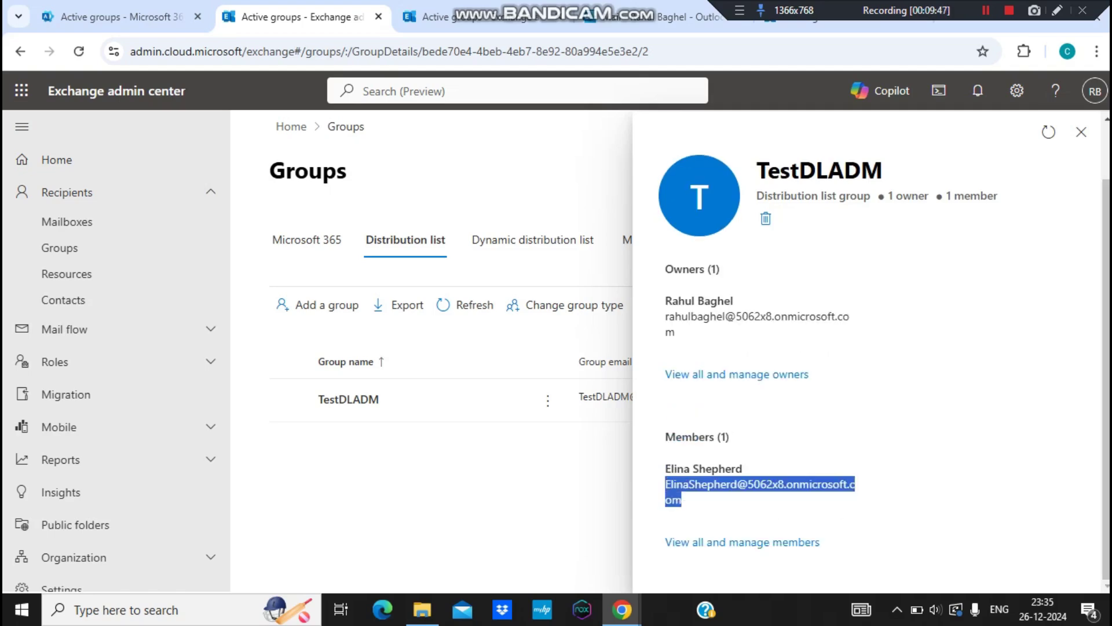
pyautogui.click(759, 490)
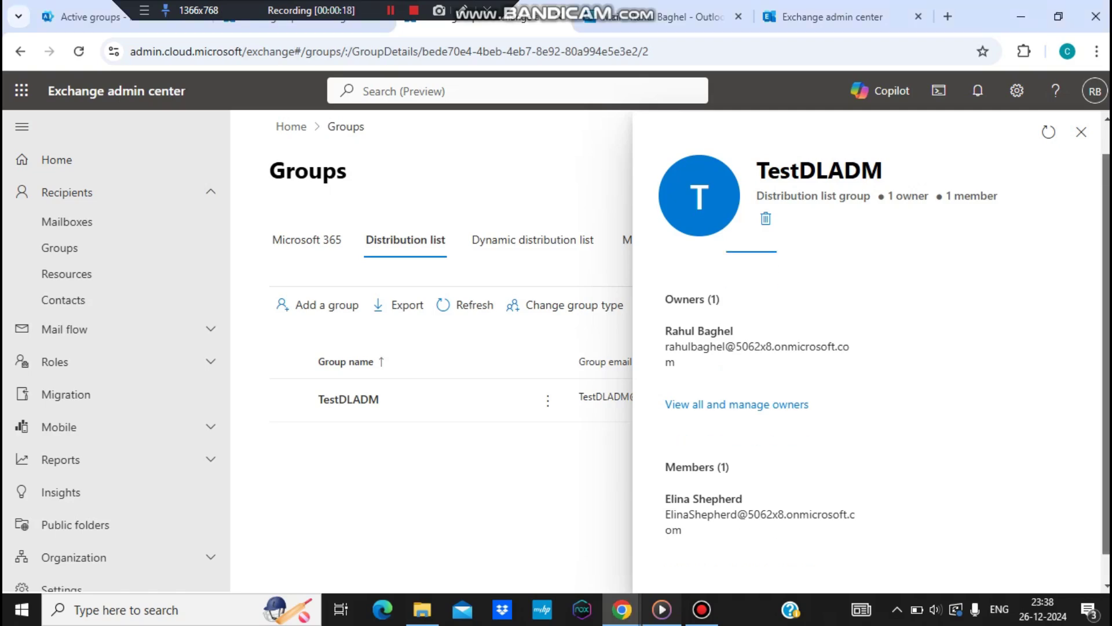
# Review TestDLADM's settings again, from address list visibility and delivery management to message and membership approvals
pyautogui.click(818, 269)
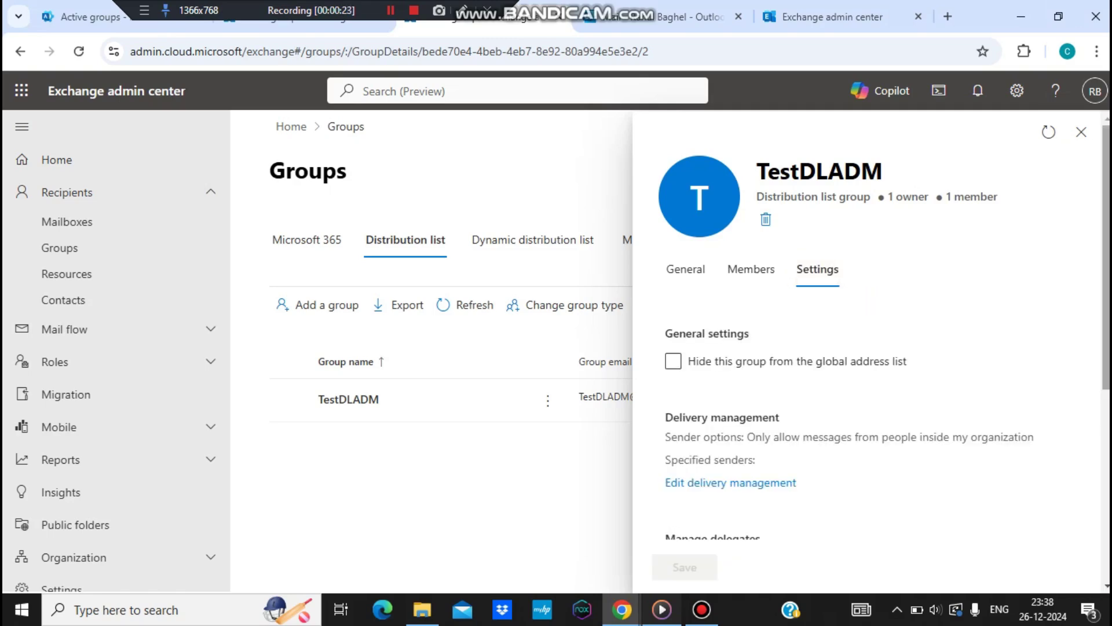
pyautogui.scroll(-2, 869, 377)
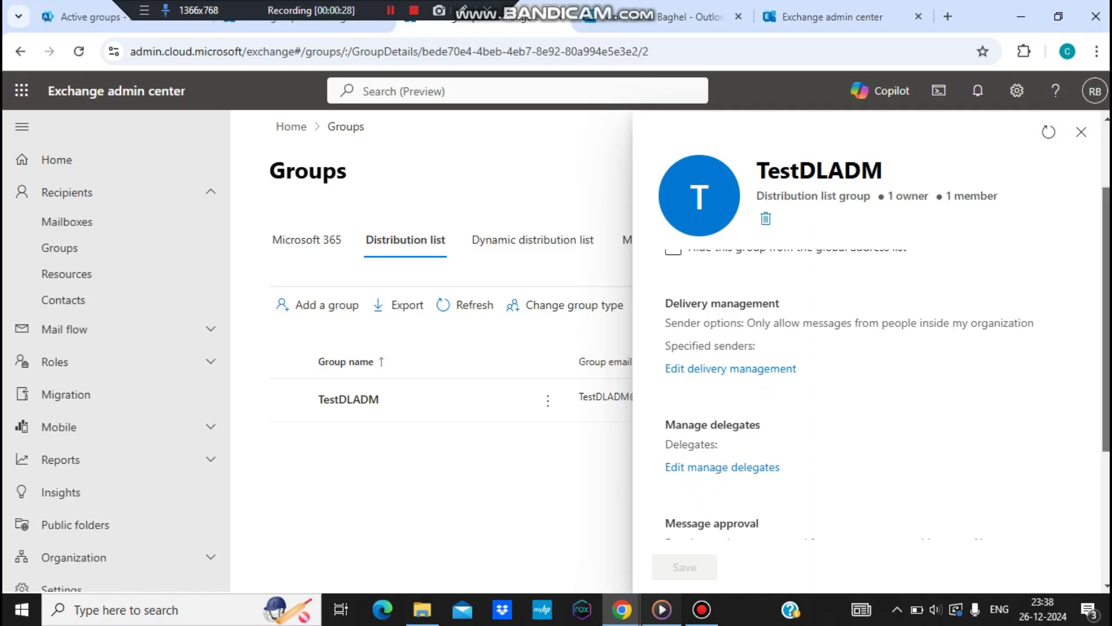
pyautogui.scroll(-4, 869, 377)
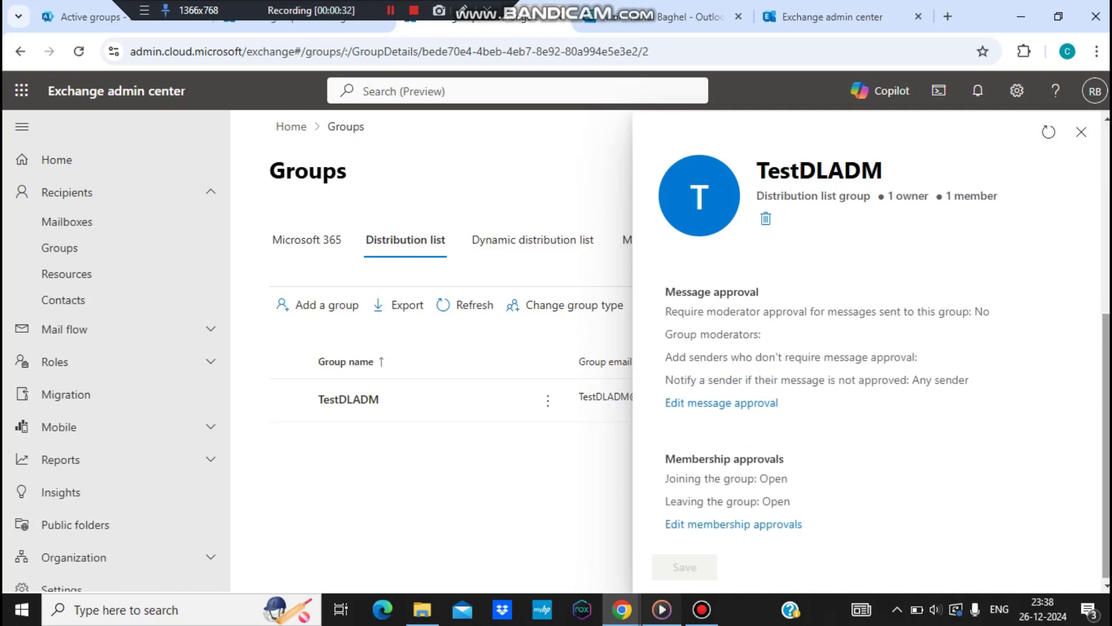
pyautogui.scroll(6, 869, 377)
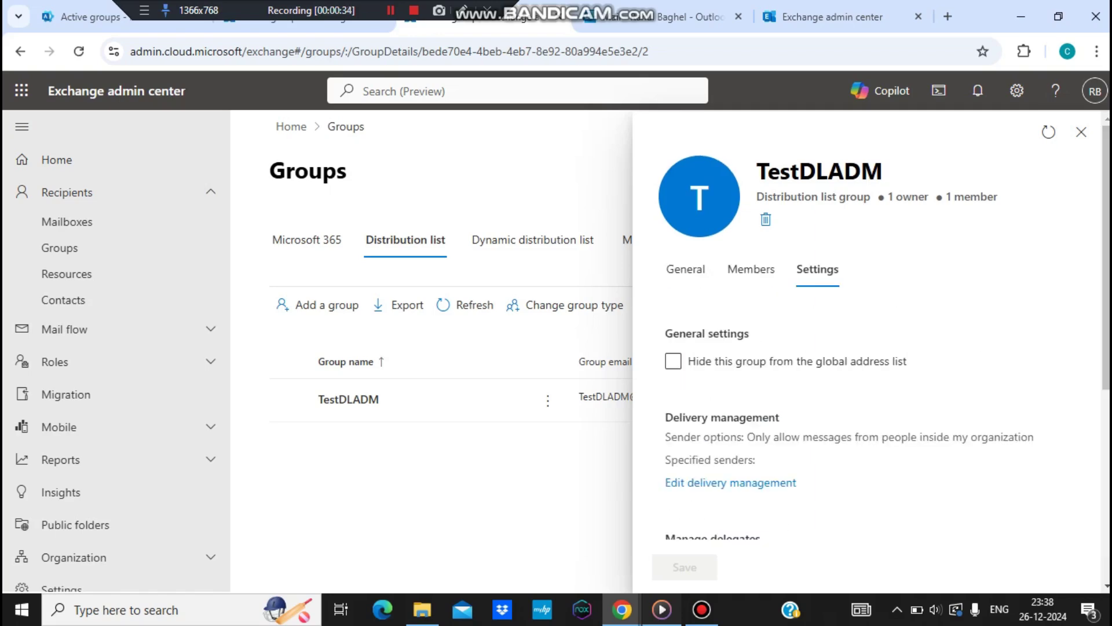